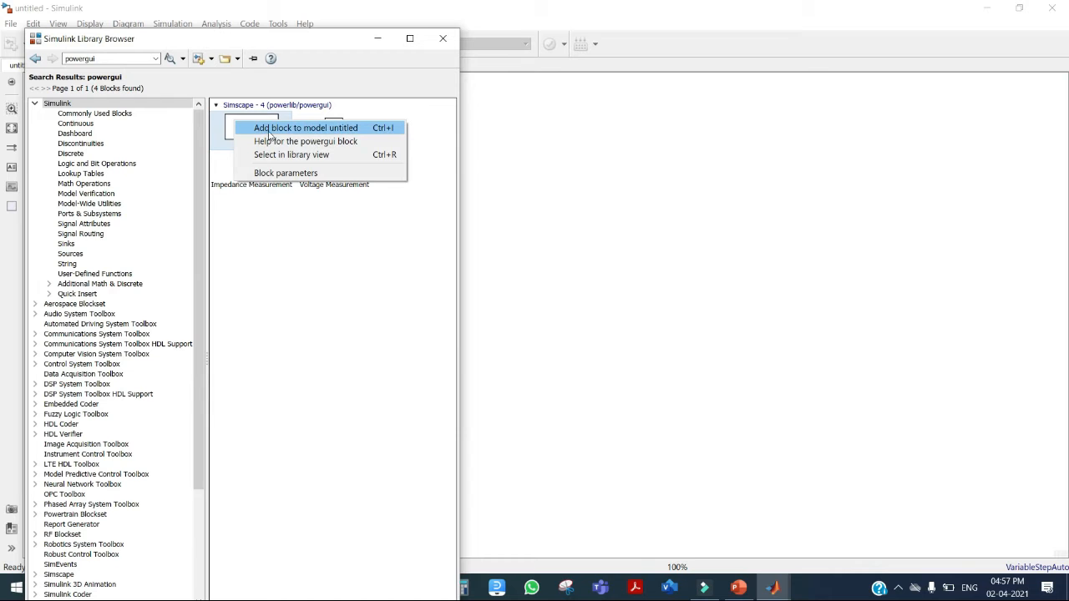
# Add the powergui block and a DC Voltage Source from the Specialized Technology electrical sources library to the untitled model.
pyautogui.click(269, 129)
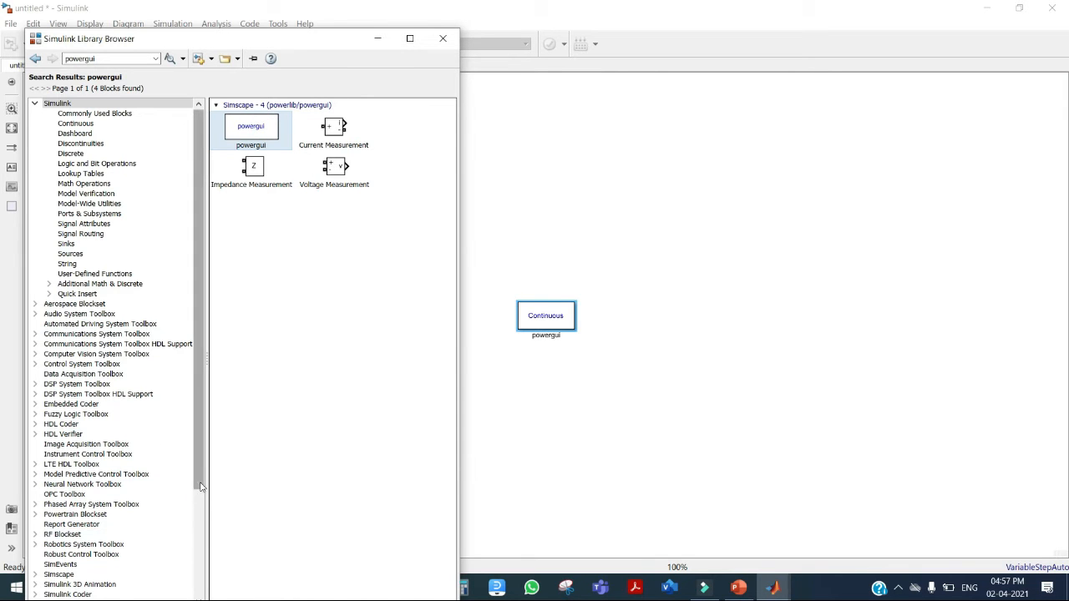
pyautogui.scroll(-2, 197, 543)
pyautogui.scroll(-3, 197, 544)
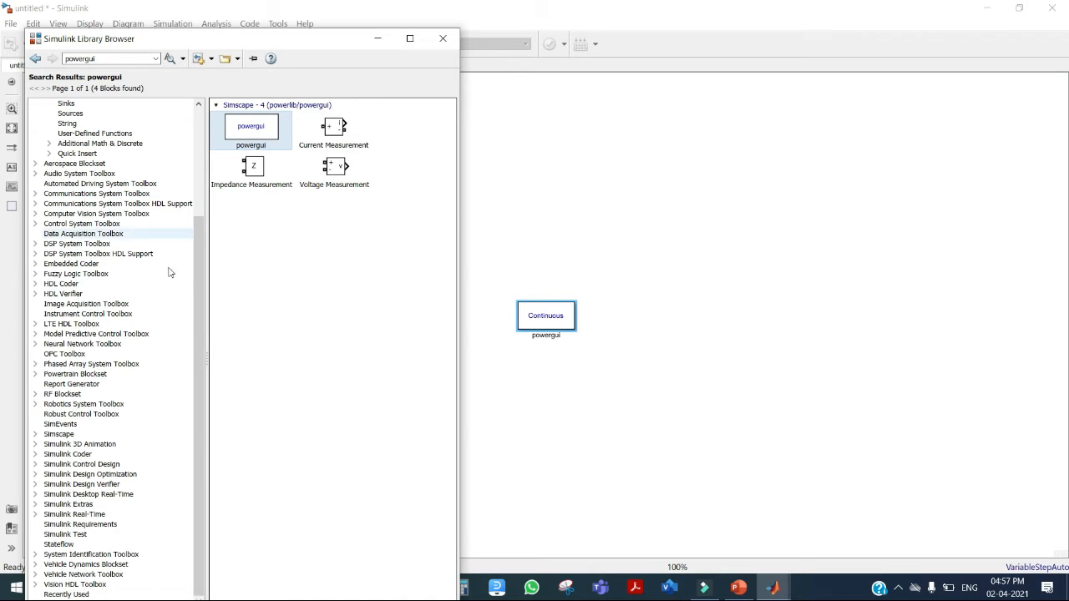
pyautogui.doubleClick(94, 435)
pyautogui.doubleClick(302, 160)
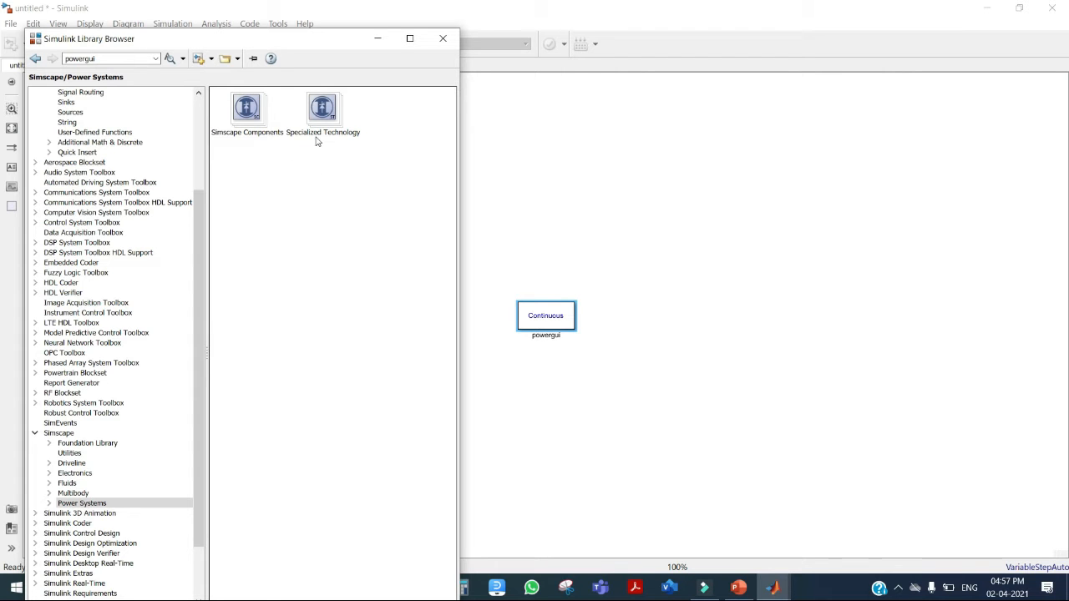
pyautogui.doubleClick(323, 113)
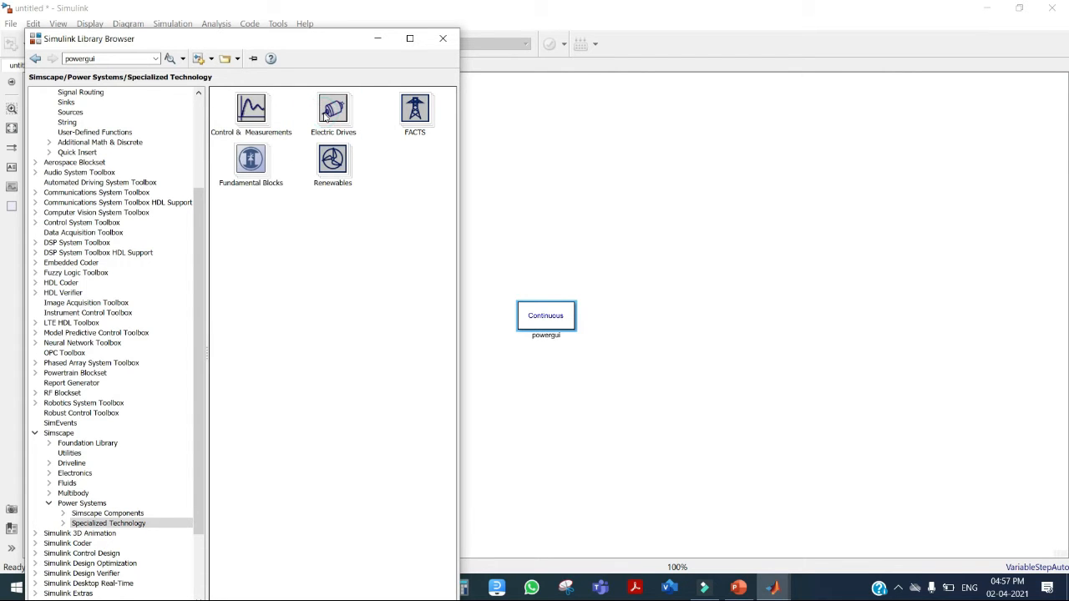
pyautogui.doubleClick(251, 164)
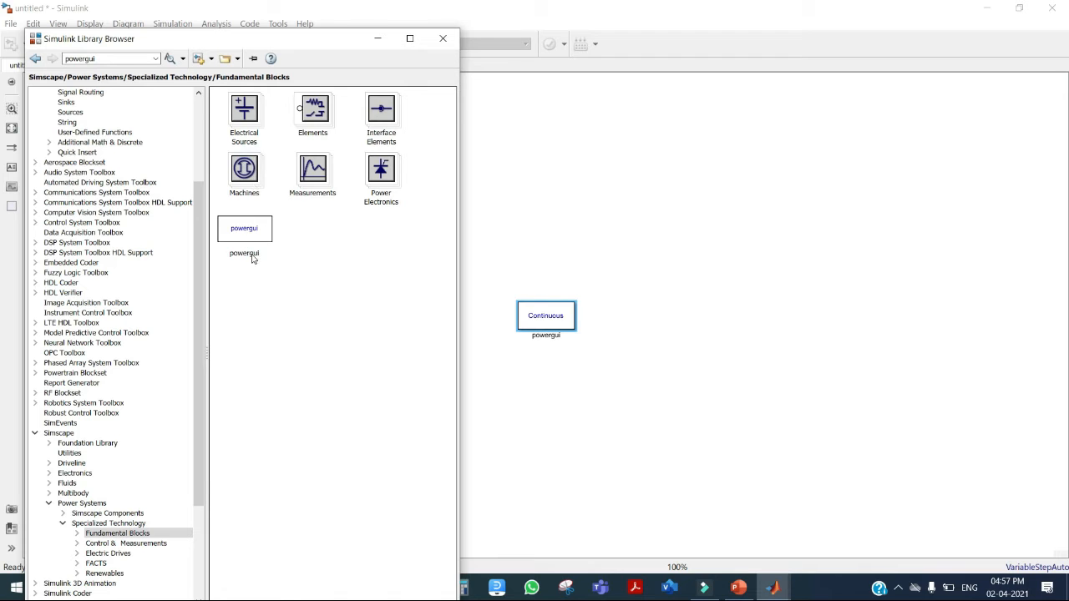
pyautogui.doubleClick(248, 115)
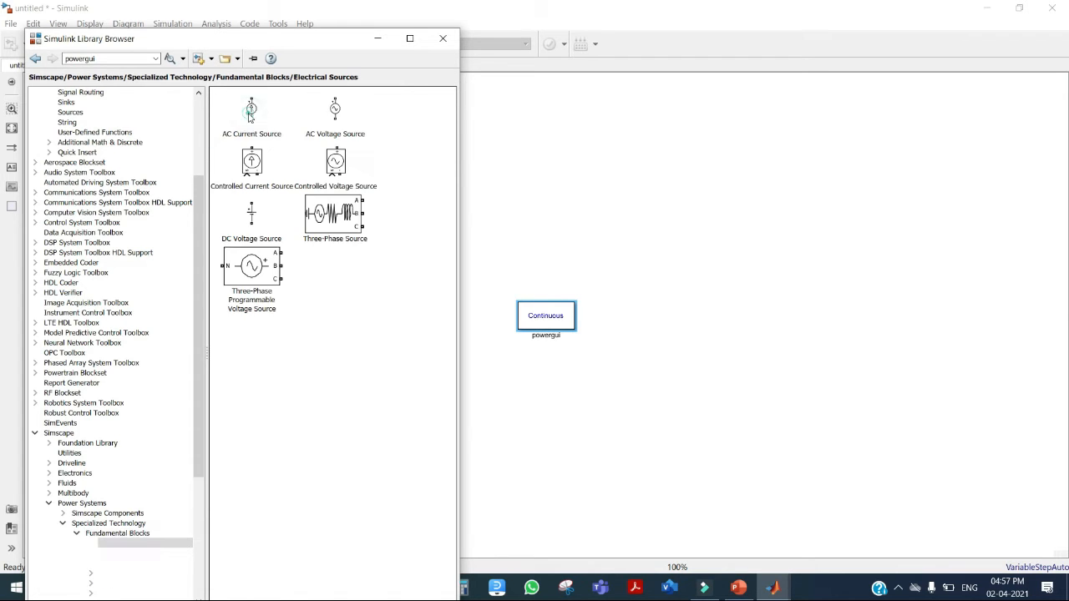
pyautogui.rightClick(248, 213)
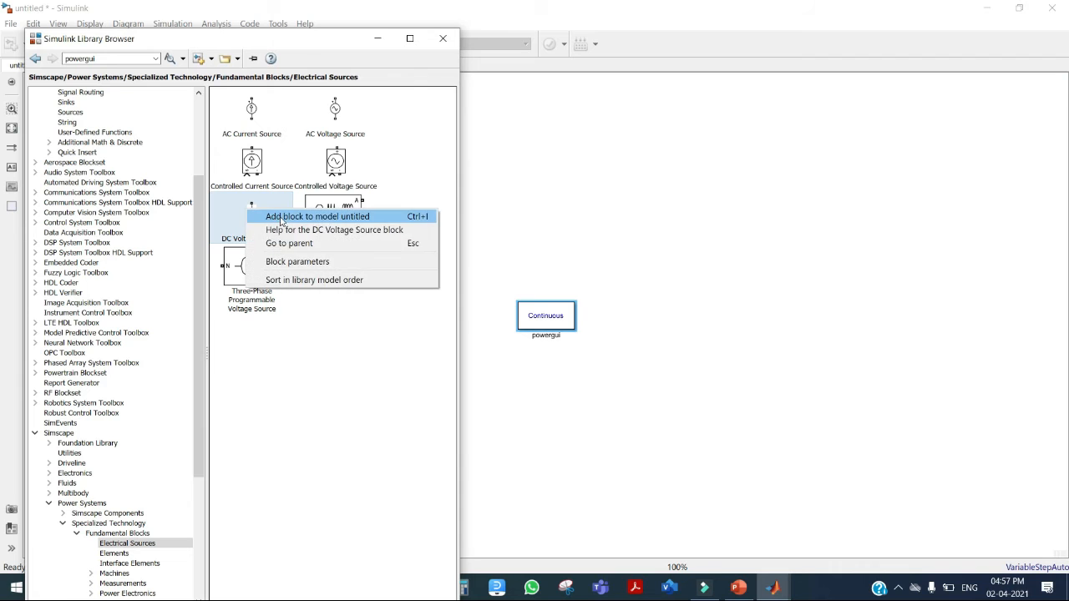
pyautogui.click(282, 219)
# Add a Series RLC Branch from the Fundamental Blocks Elements library to the model.
pyautogui.click(35, 58)
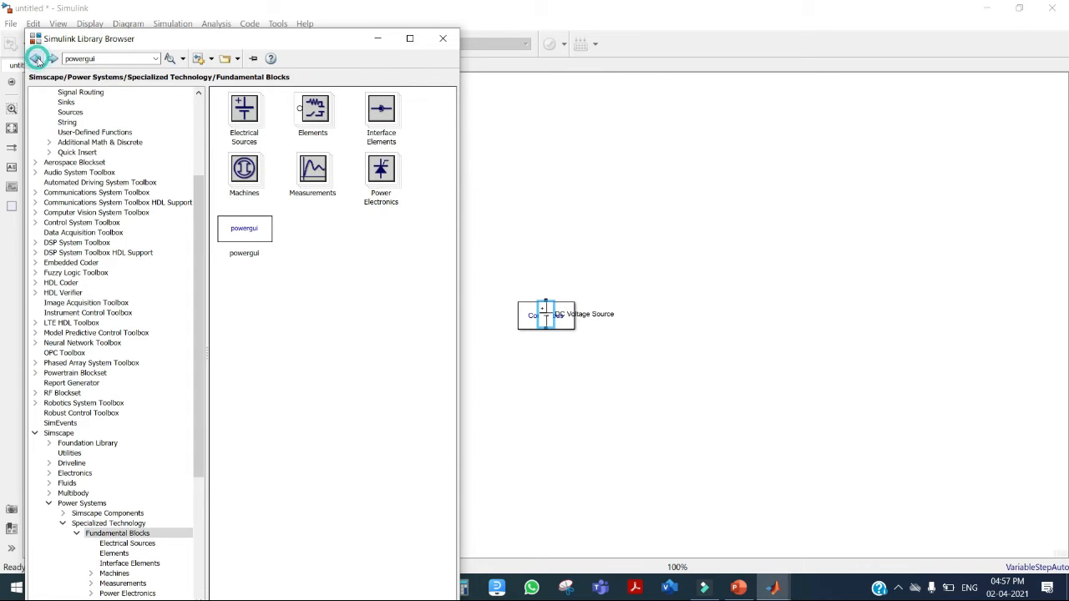
pyautogui.doubleClick(313, 122)
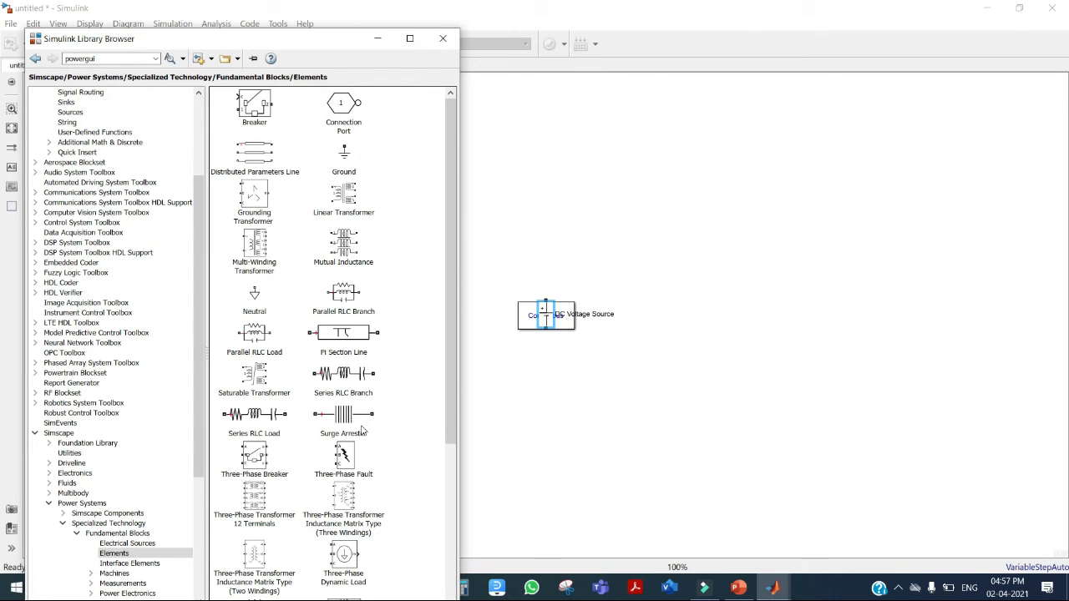
pyautogui.rightClick(364, 381)
pyautogui.click(396, 386)
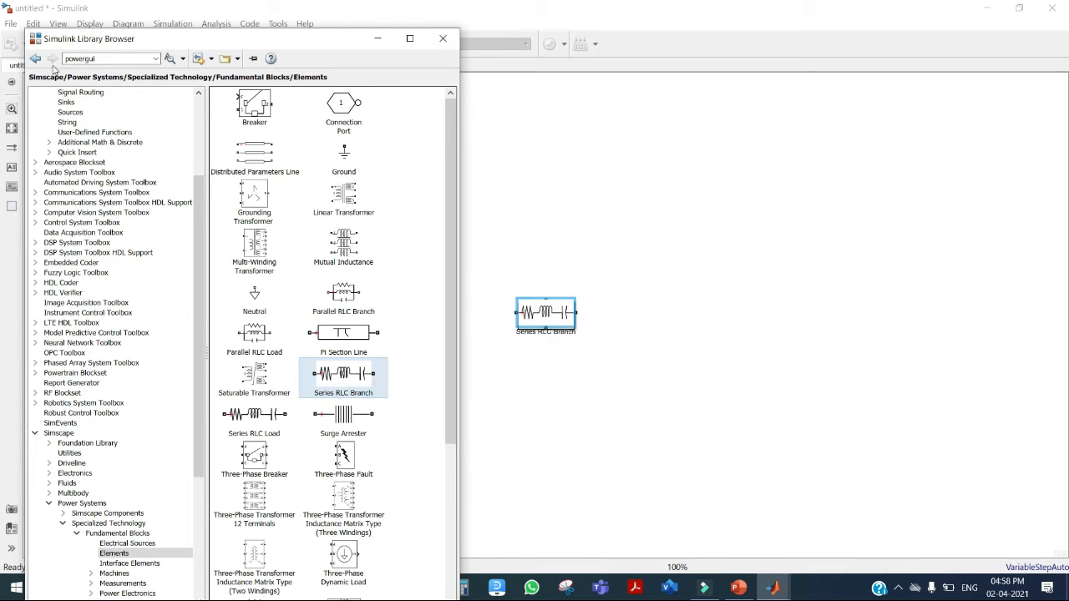
# Add a Current Measurement and a Voltage Measurement block from the Fundamental Blocks Measurements library to the model.
pyautogui.click(36, 58)
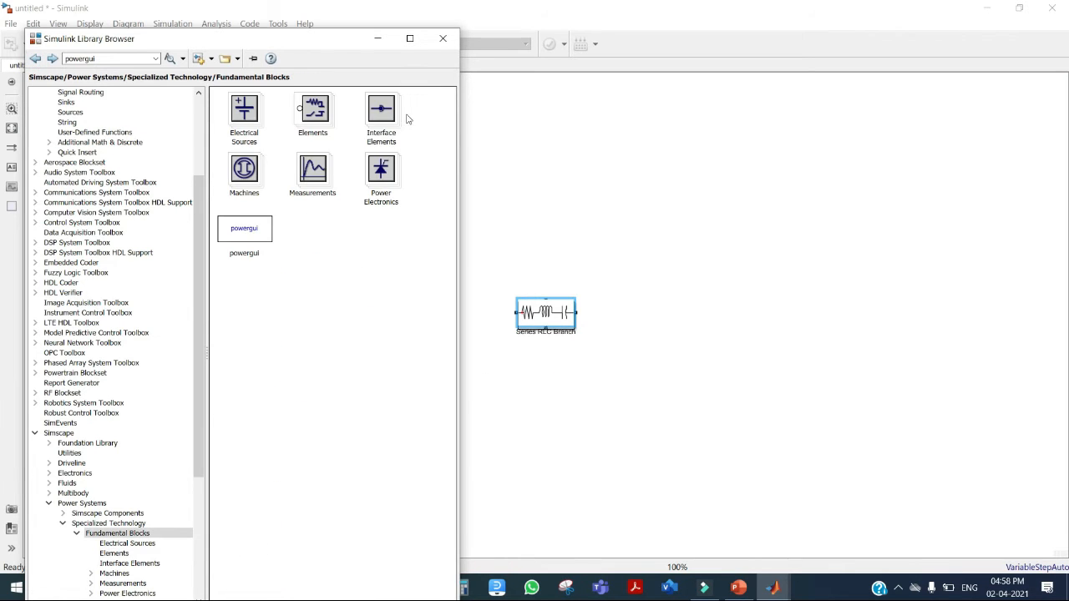
pyautogui.doubleClick(316, 185)
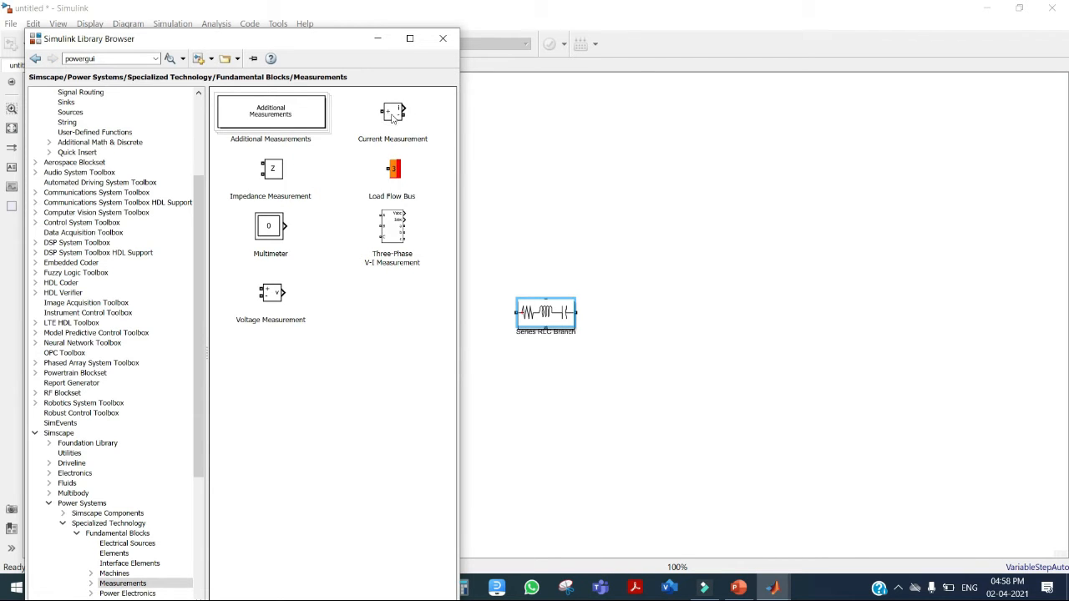
pyautogui.rightClick(393, 118)
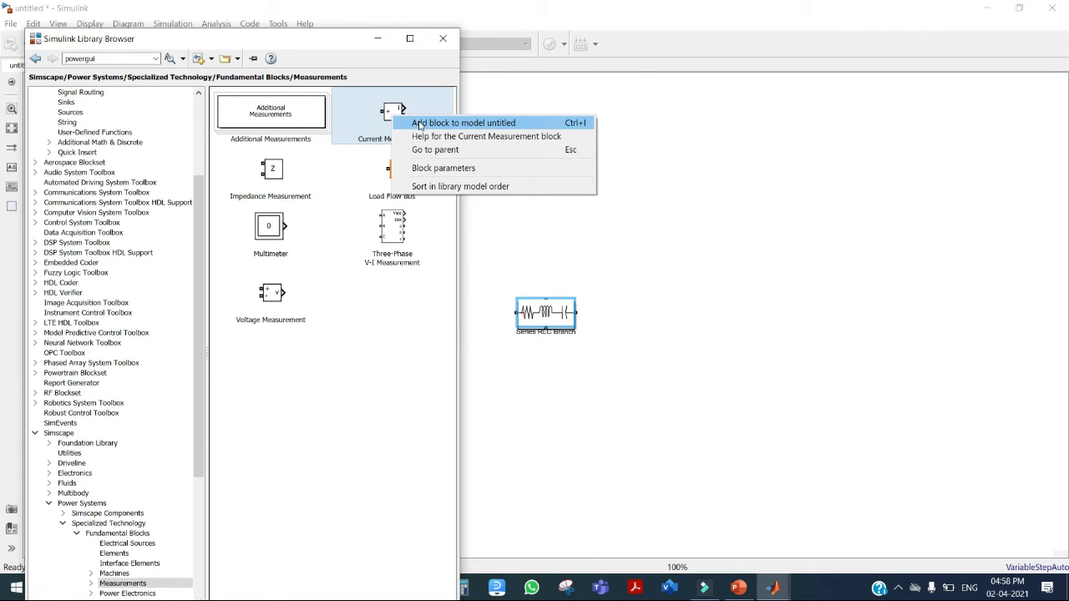
pyautogui.click(420, 124)
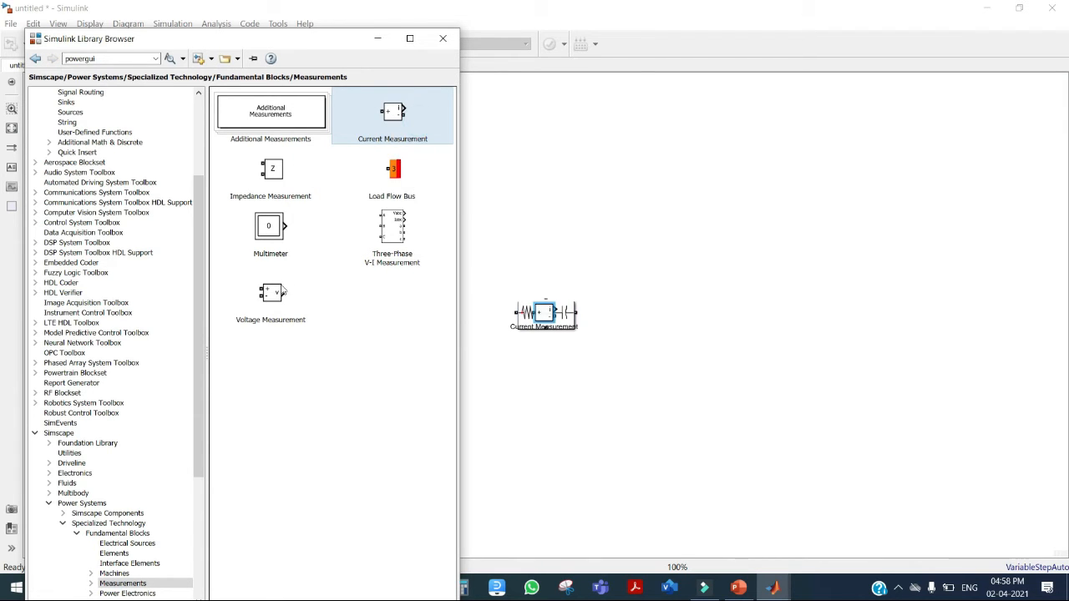
pyautogui.rightClick(277, 290)
pyautogui.click(335, 298)
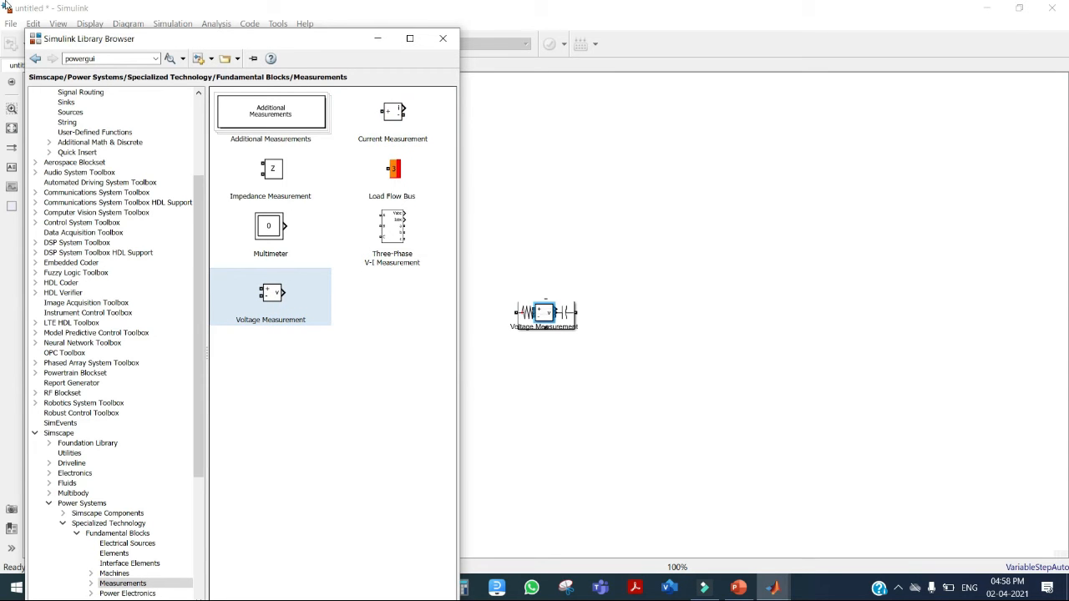
# Add a Diode block from the Fundamental Blocks Power Electronics library to the model.
pyautogui.click(35, 59)
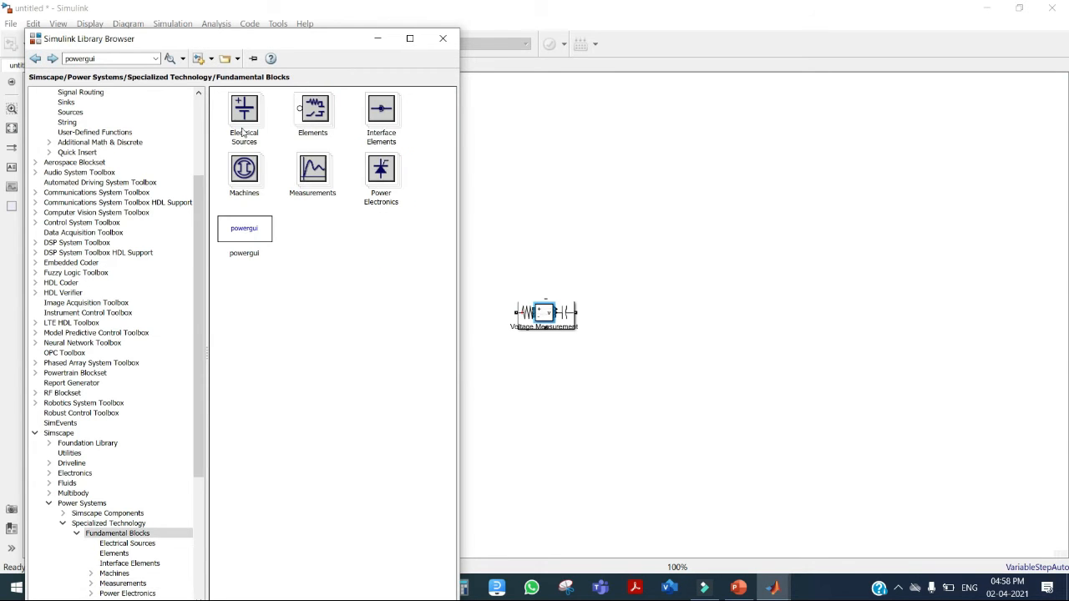
pyautogui.doubleClick(382, 172)
pyautogui.scroll(-3, 345, 301)
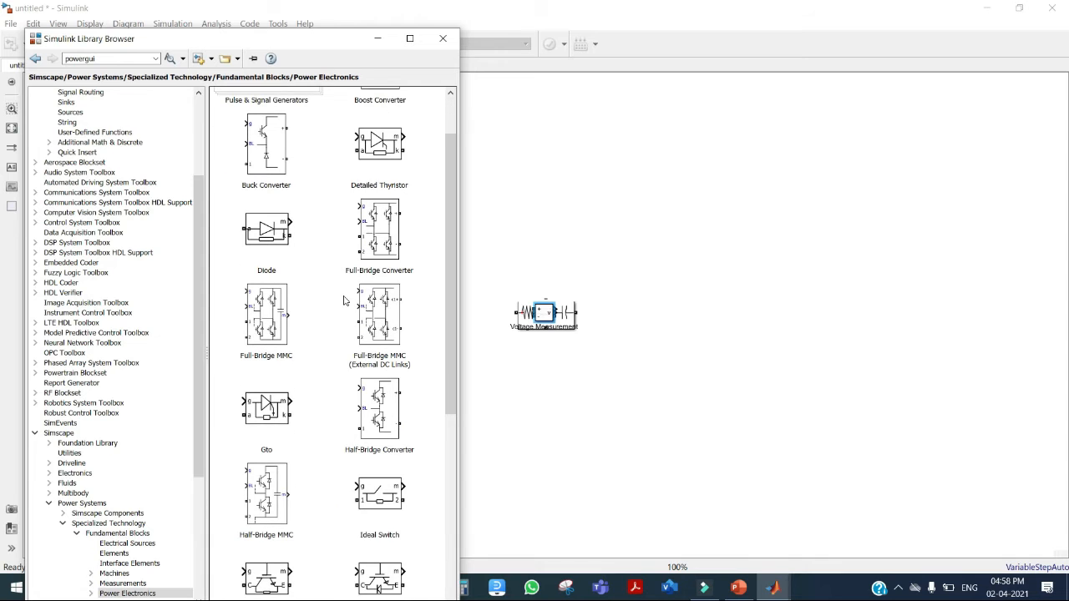
pyautogui.click(282, 247)
pyautogui.rightClick(281, 246)
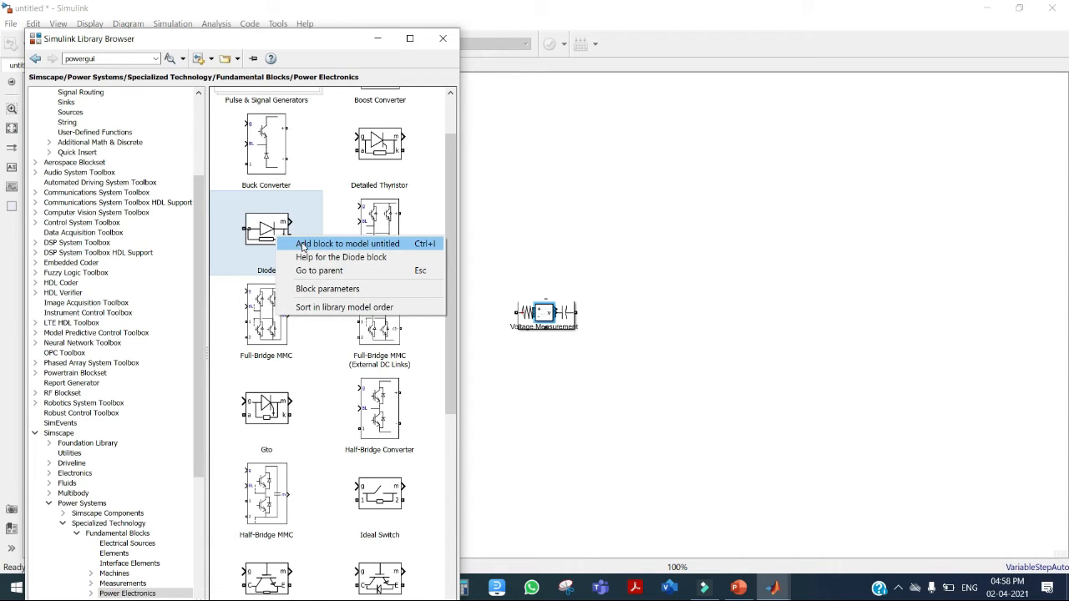
pyautogui.click(305, 243)
# Add an IGBT/Diode block from the same Power Electronics library to the model.
pyautogui.scroll(-1, 334, 329)
pyautogui.scroll(-2, 334, 330)
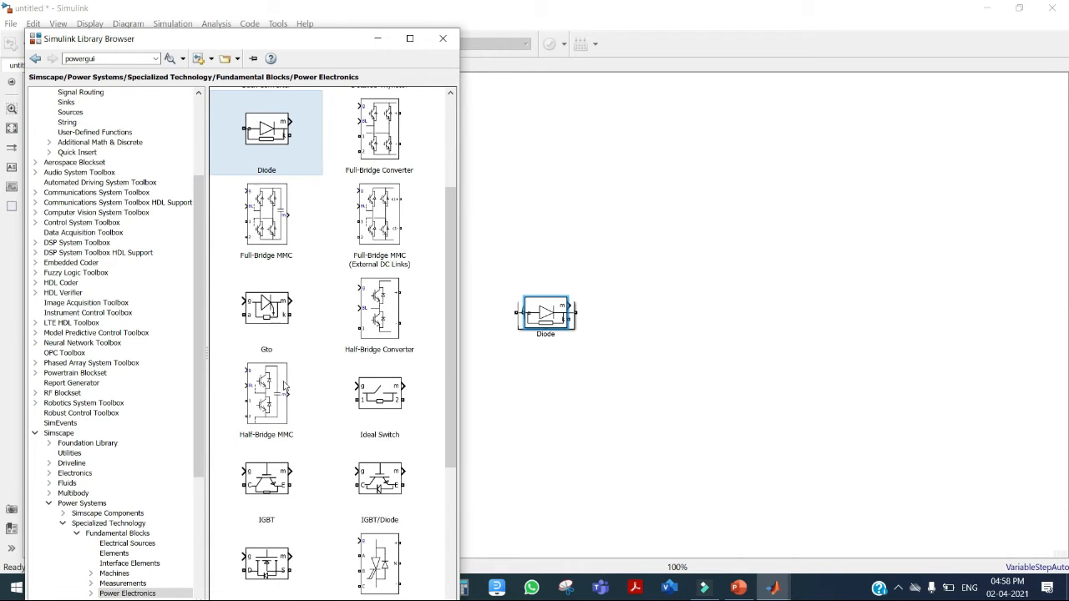
pyautogui.click(379, 489)
pyautogui.rightClick(378, 489)
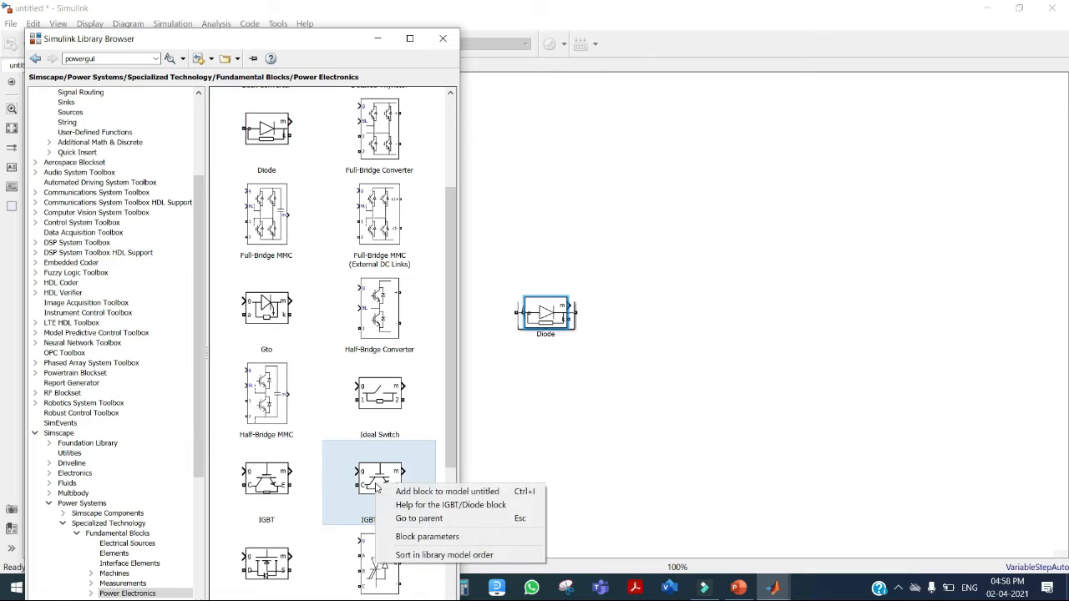
pyautogui.click(397, 495)
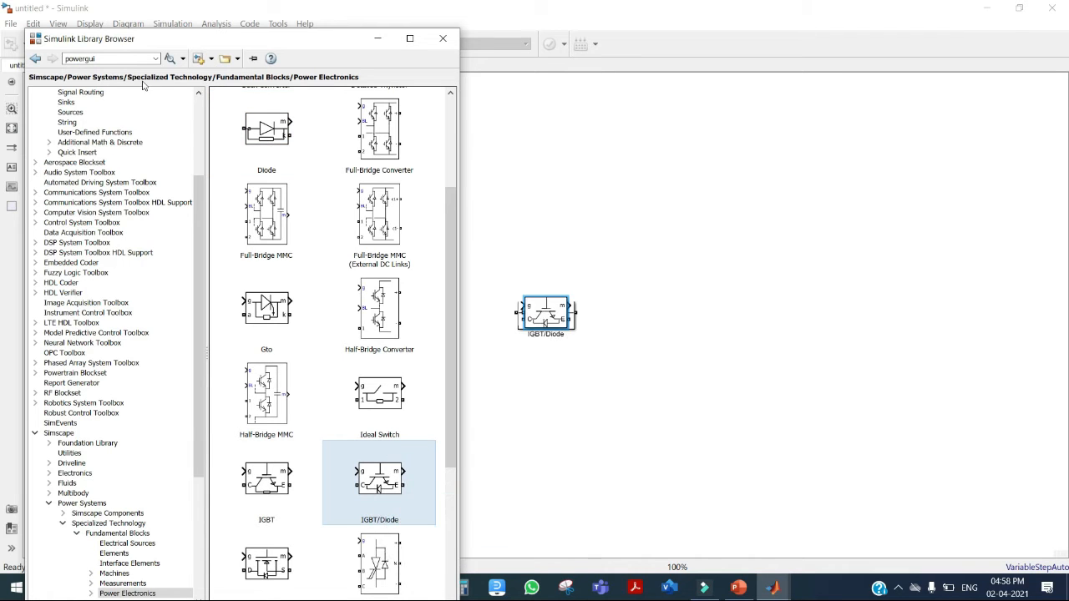
# Search the block library for "pulse" and add the Simulink Pulse Generator to the model.
pyautogui.click(119, 59)
pyautogui.press('BackSpace')
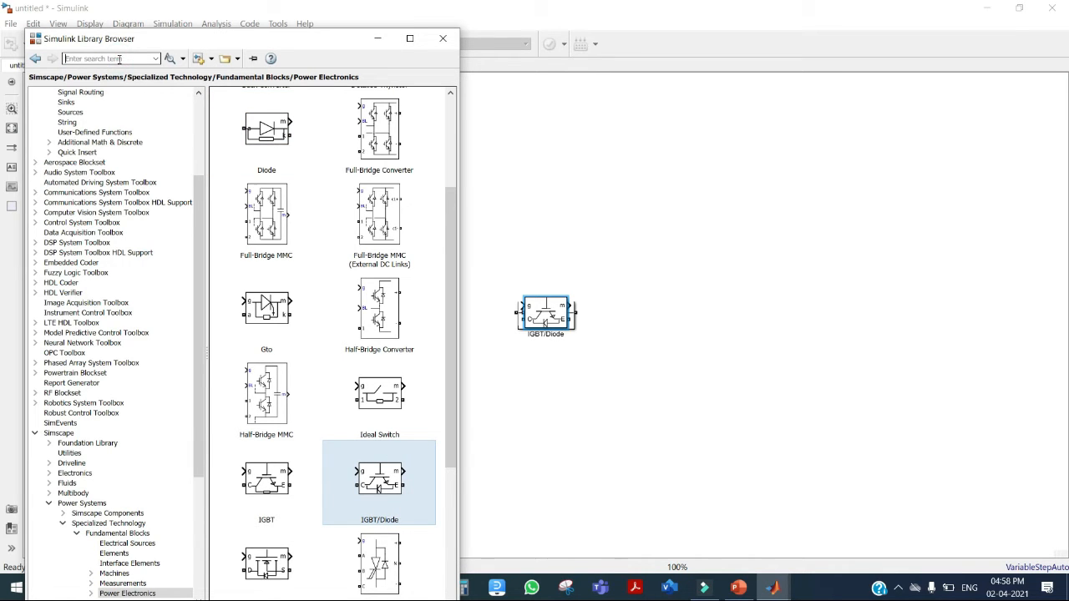
pyautogui.write('pulse')
pyautogui.press('Return')
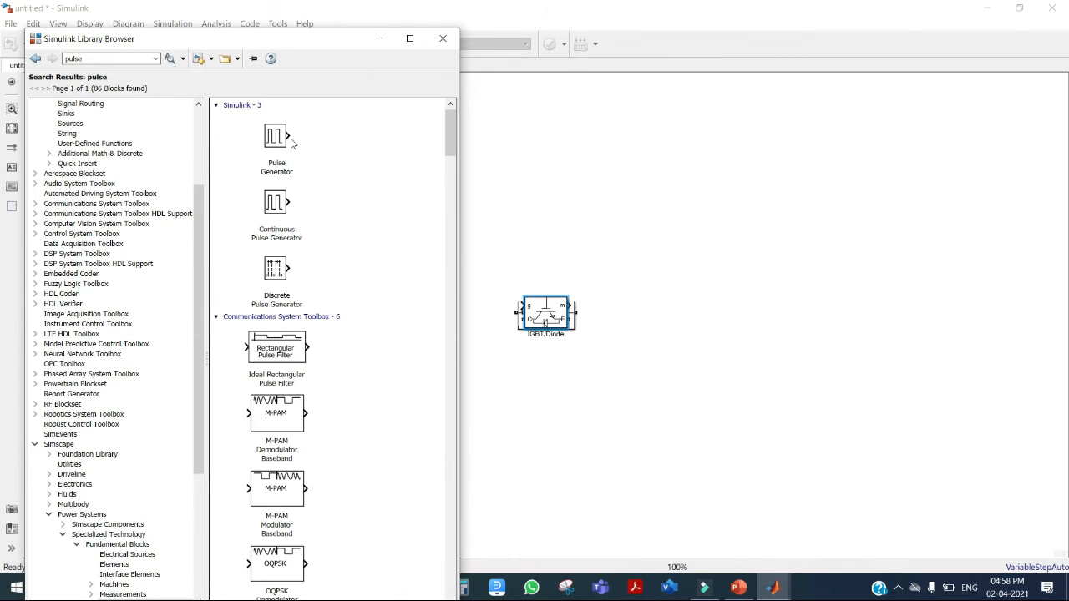
pyautogui.rightClick(275, 137)
pyautogui.click(311, 144)
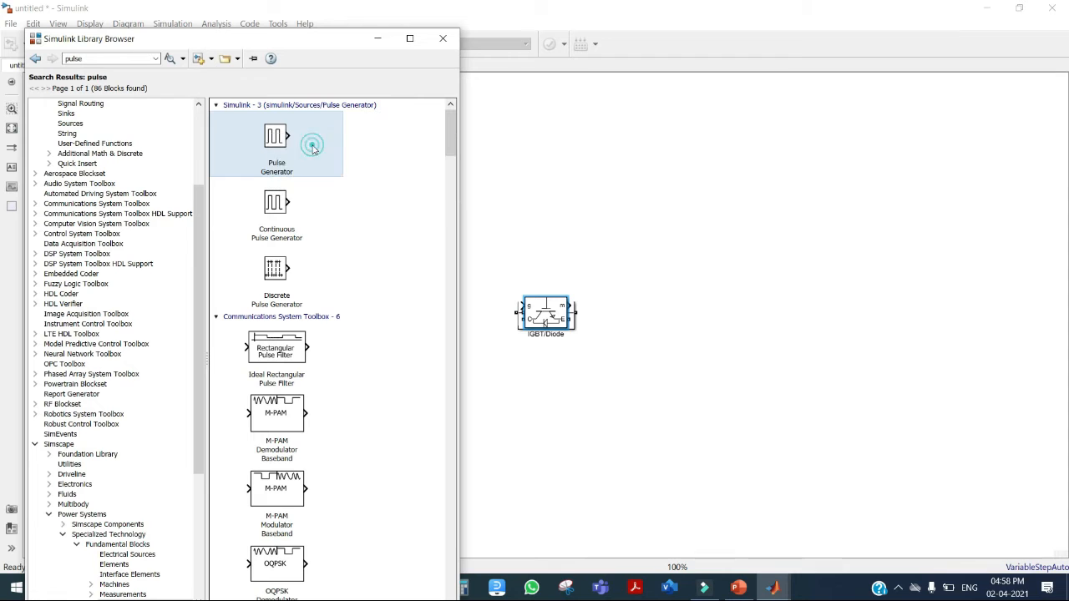
# Move the Pulse Generator, IGBT/Diode and Diode out of the stacked blocks, arranging them one below another on the canvas.
pyautogui.click(529, 163)
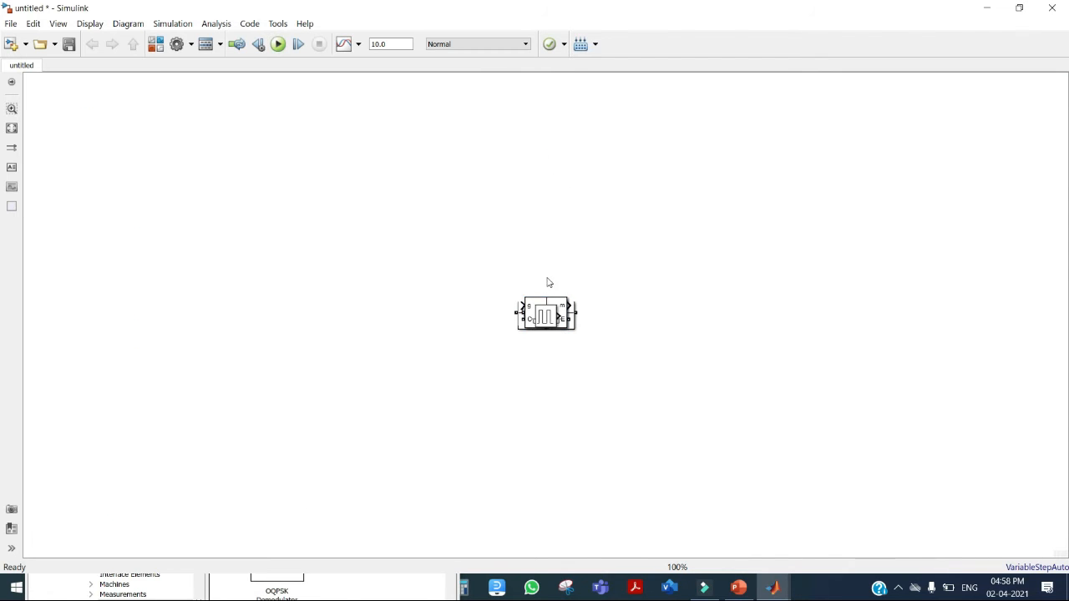
pyautogui.moveTo(547, 314); pyautogui.dragTo(261, 235)
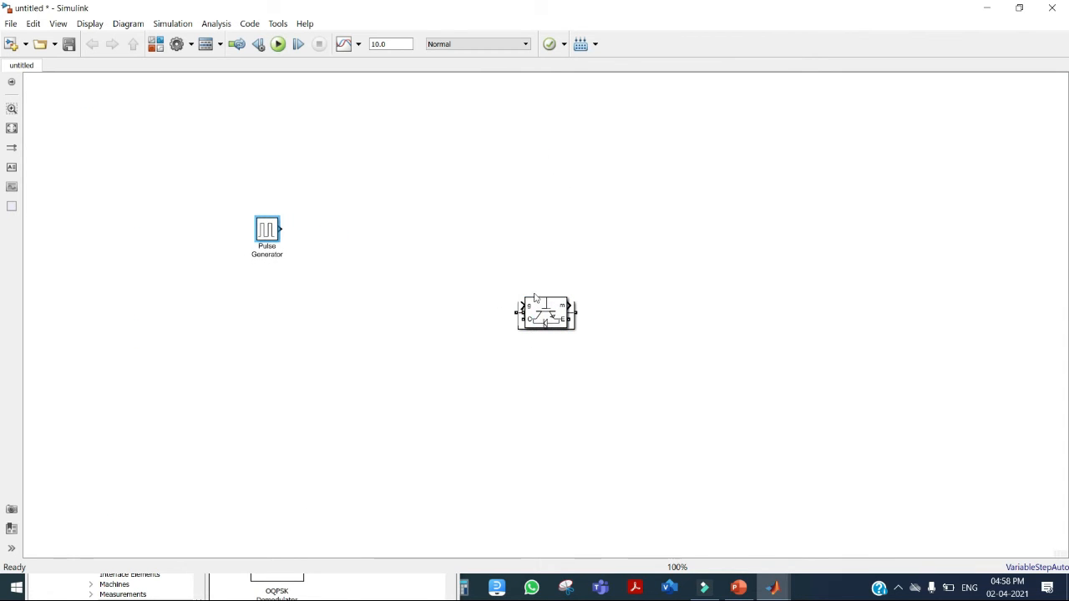
pyautogui.moveTo(519, 308); pyautogui.dragTo(283, 200)
pyautogui.click(439, 310)
pyautogui.press('Delete')
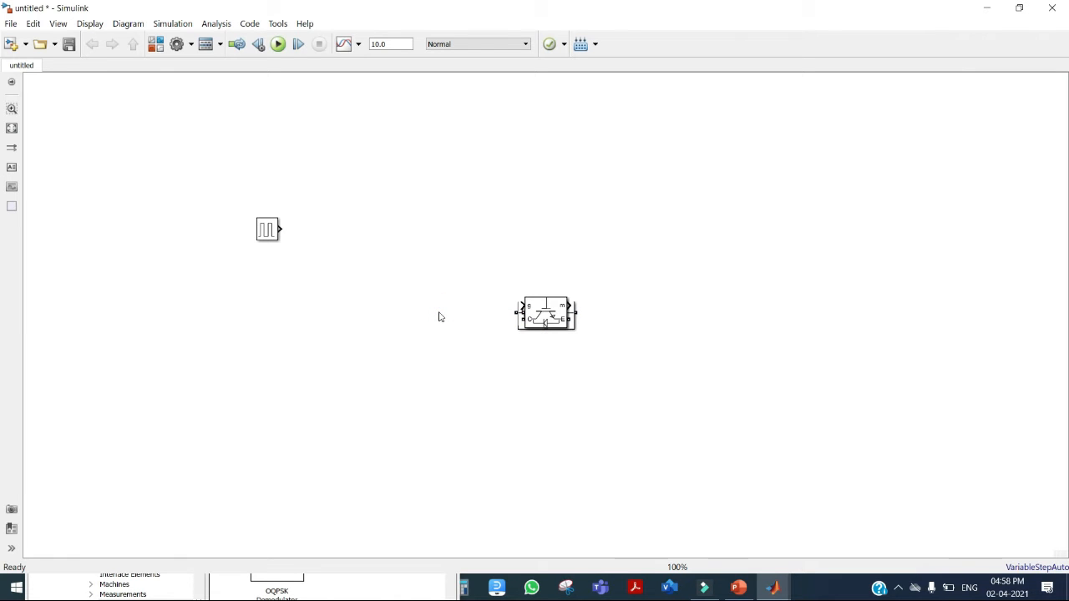
pyautogui.moveTo(529, 318); pyautogui.dragTo(250, 328)
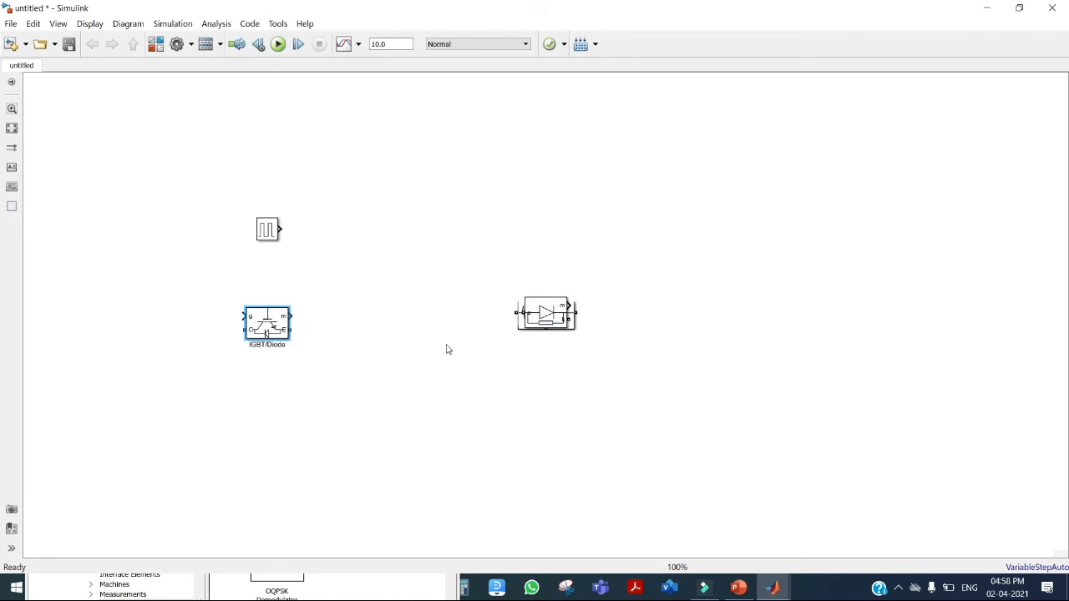
pyautogui.moveTo(545, 315); pyautogui.dragTo(280, 399)
# Separate the measurement blocks and Series RLC Branch from the stack, placing Voltage Measurement above, Current Measurement below and the branch beside it.
pyautogui.click(542, 311)
pyautogui.moveTo(541, 311); pyautogui.dragTo(541, 183)
pyautogui.click(545, 314)
pyautogui.moveTo(544, 314); pyautogui.dragTo(699, 313)
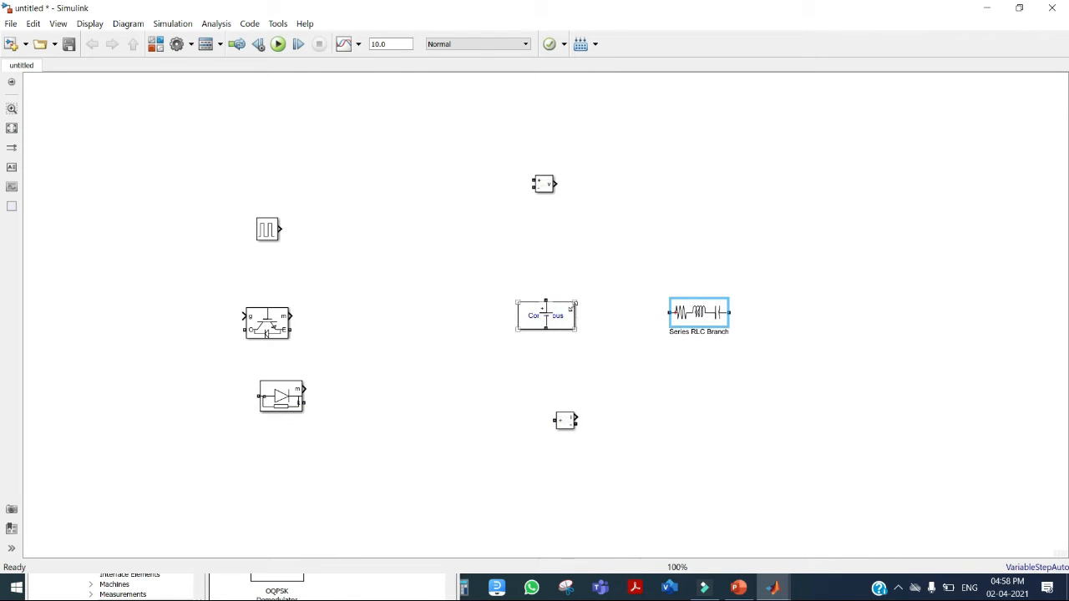
# Separate the DC Voltage Source from powergui, place the IGBT/Diode above and beyond the source, and move powergui to an empty corner.
pyautogui.moveTo(548, 321); pyautogui.dragTo(345, 325)
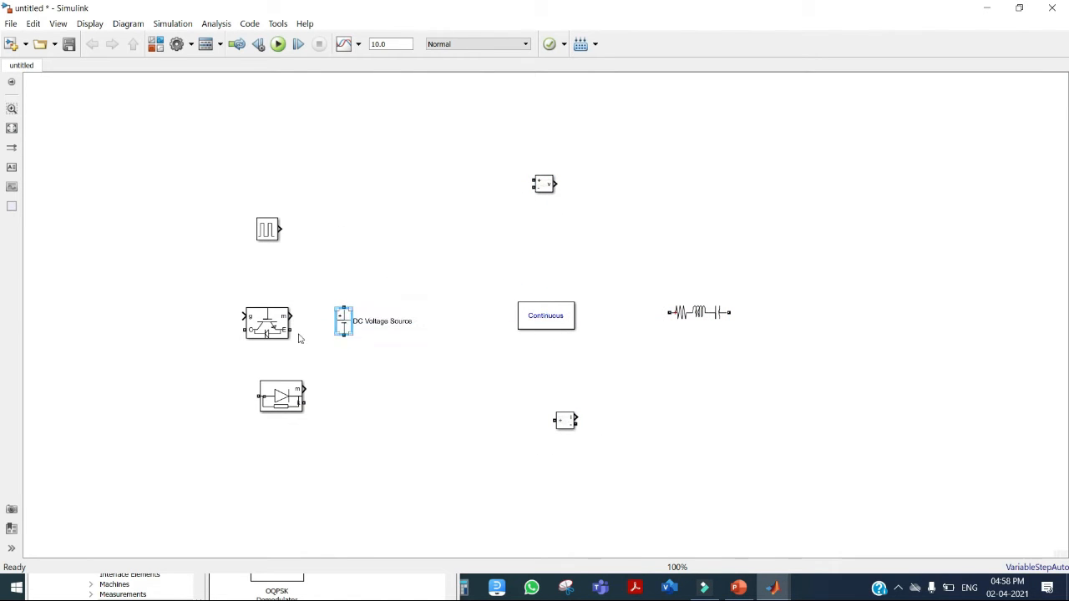
pyautogui.moveTo(250, 327); pyautogui.dragTo(439, 278)
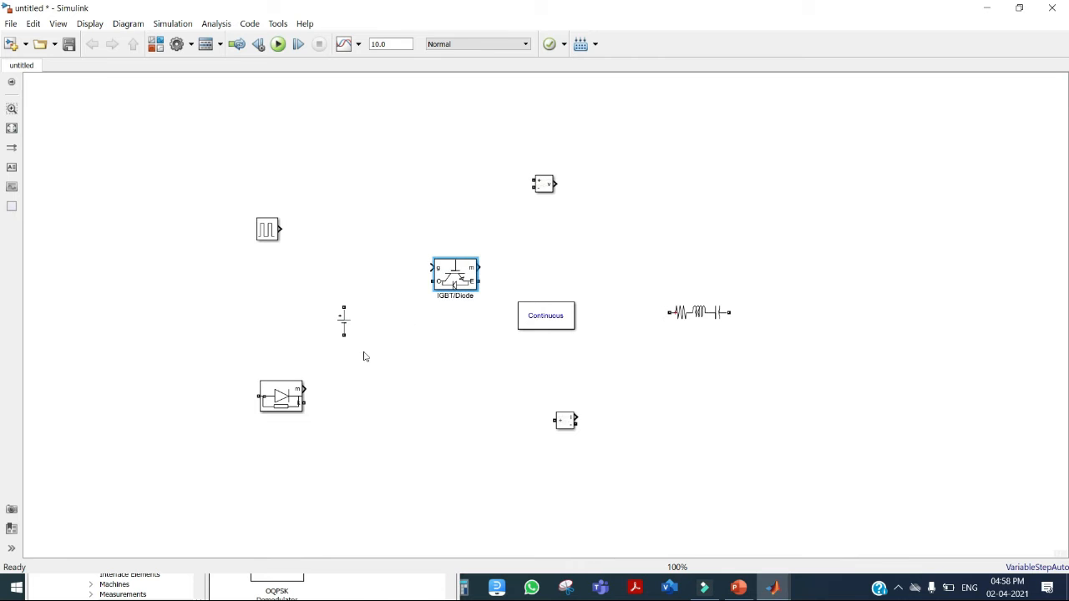
pyautogui.moveTo(541, 321); pyautogui.dragTo(178, 154)
# Connect the Pulse Generator output to the IGBT/Diode's g port and turn off that block's measurement port.
pyautogui.moveTo(279, 229); pyautogui.dragTo(431, 267)
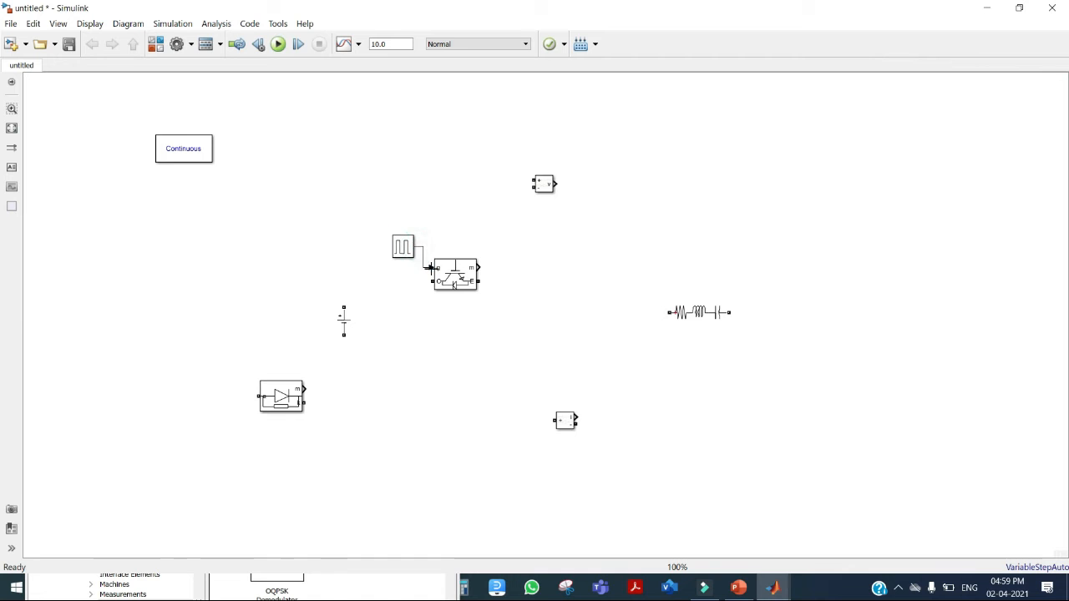
pyautogui.doubleClick(459, 282)
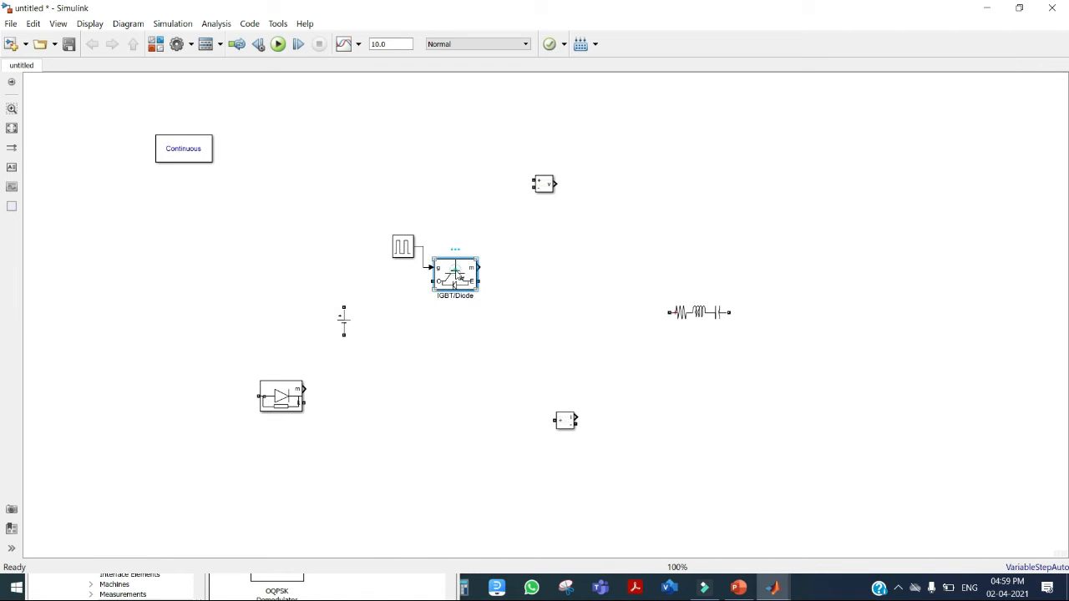
pyautogui.click(520, 344)
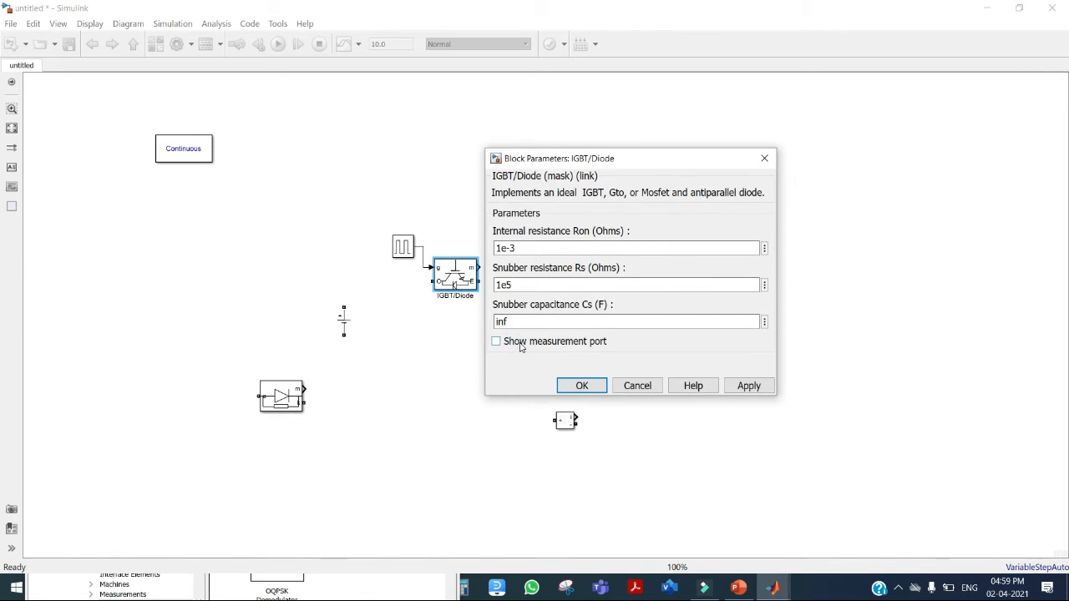
pyautogui.click(749, 386)
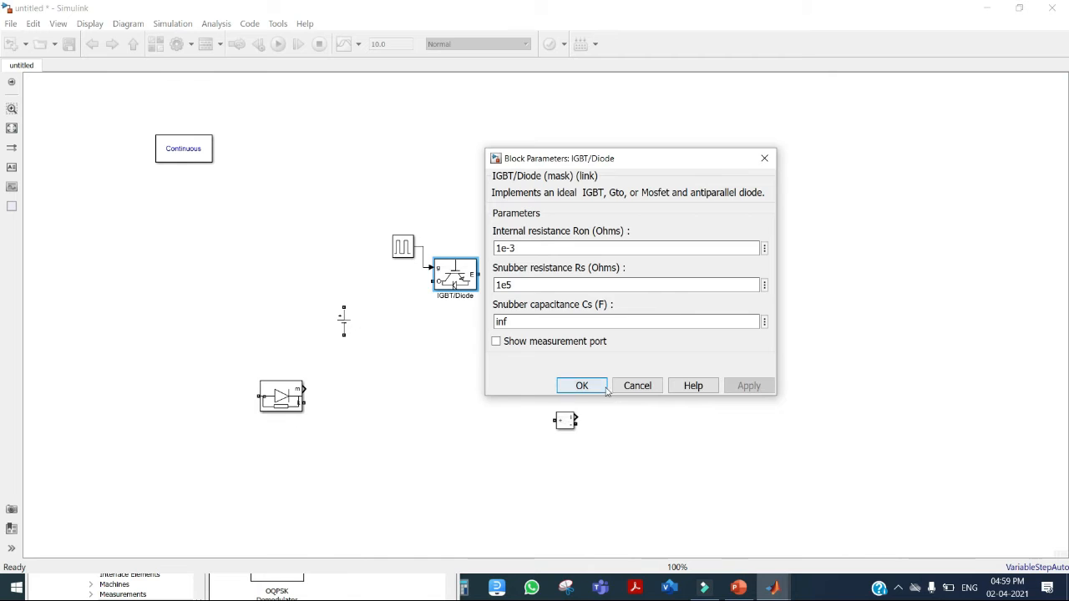
# Move the Diode block to just above the Current Measurement and turn off the Diode's measurement port.
pyautogui.click(582, 385)
pyautogui.moveTo(283, 405); pyautogui.dragTo(566, 360)
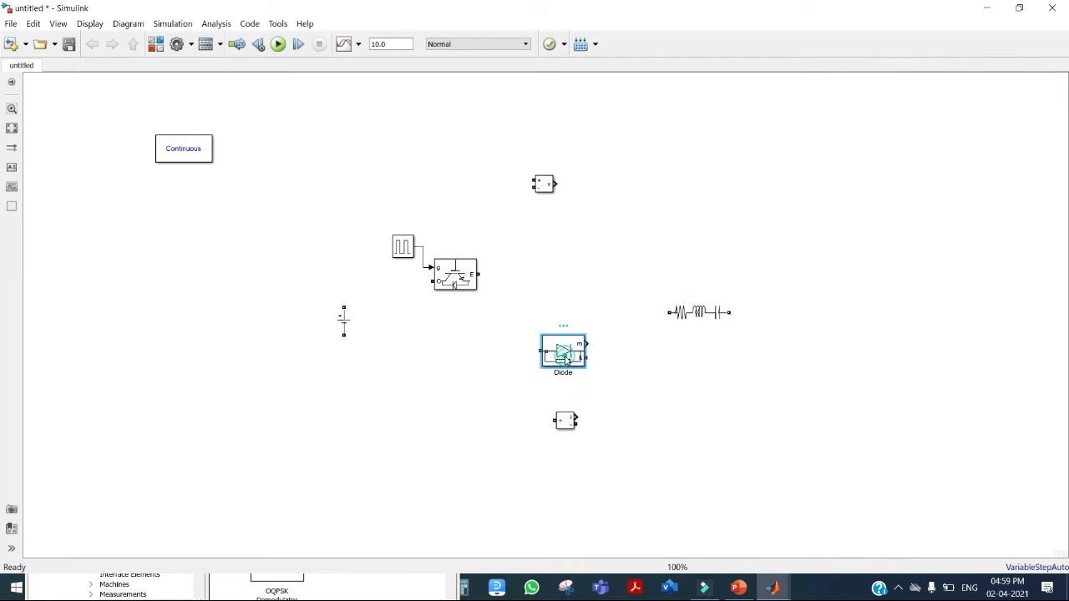
pyautogui.doubleClick(566, 359)
pyautogui.click(628, 501)
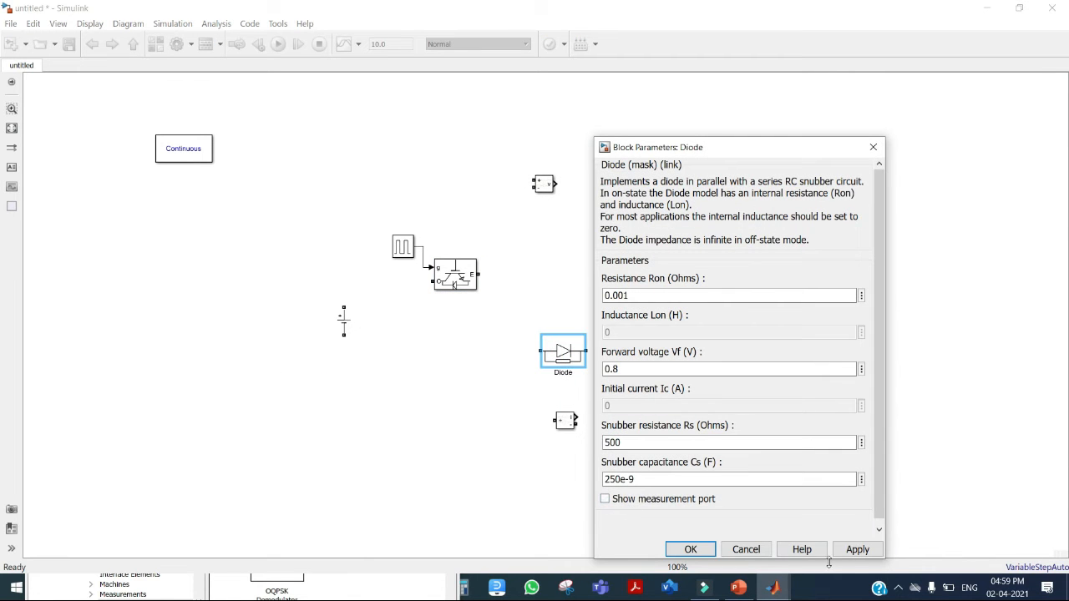
pyautogui.click(857, 550)
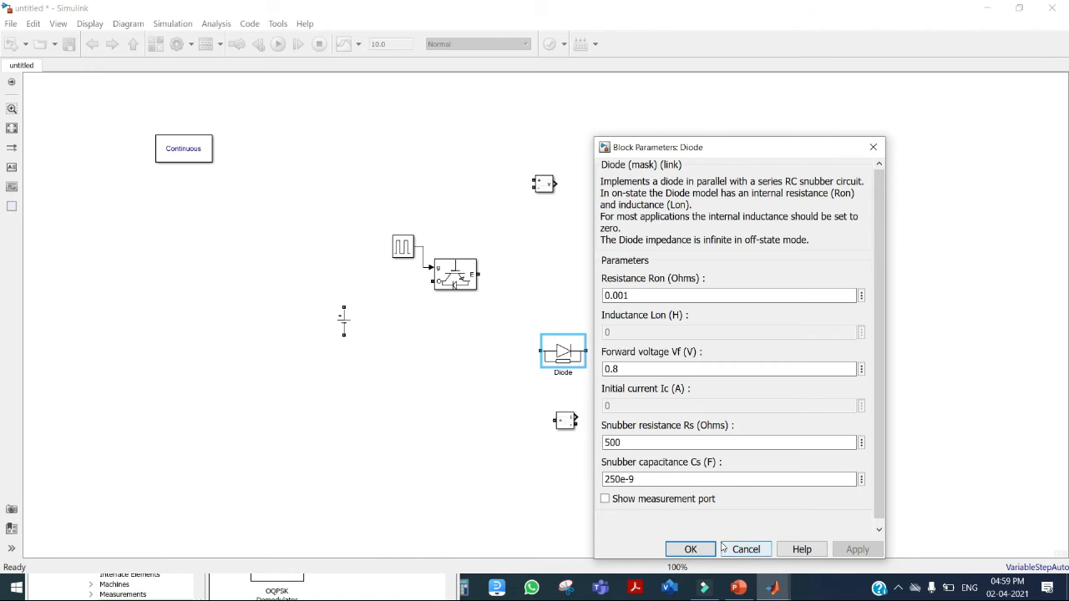
pyautogui.click(690, 549)
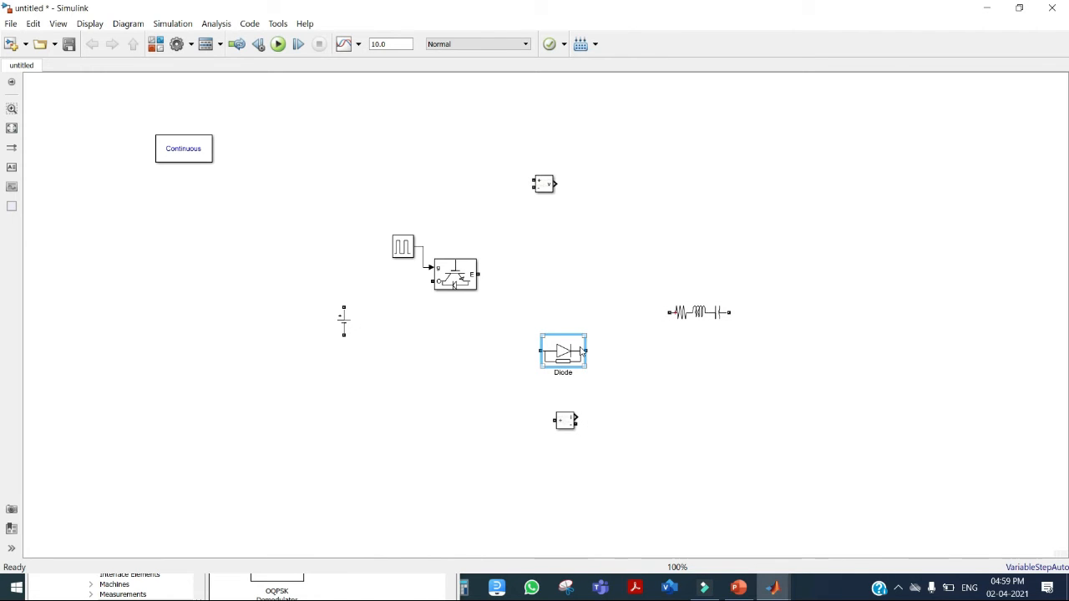
# Rotate the Diode block in 90° steps until it stands vertically with its cathode facing up.
pyautogui.hotkey('ctrl', 'r')
pyautogui.hotkey('ctrl', 'r')
pyautogui.hotkey('ctrl', 'r')
# Set the DC Voltage Source amplitude to 12 V and wire its positive terminal through the IGBT/Diode to the Diode's cathode.
pyautogui.moveTo(344, 321); pyautogui.dragTo(347, 336)
pyautogui.doubleClick(347, 336)
pyautogui.doubleClick(396, 349)
pyautogui.write('12')
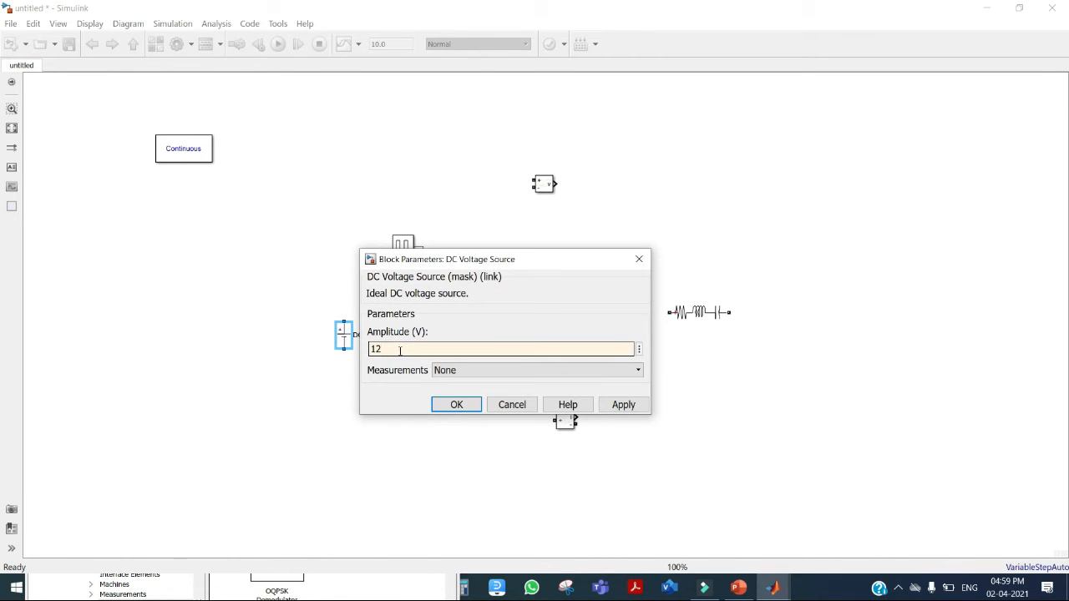
pyautogui.click(623, 405)
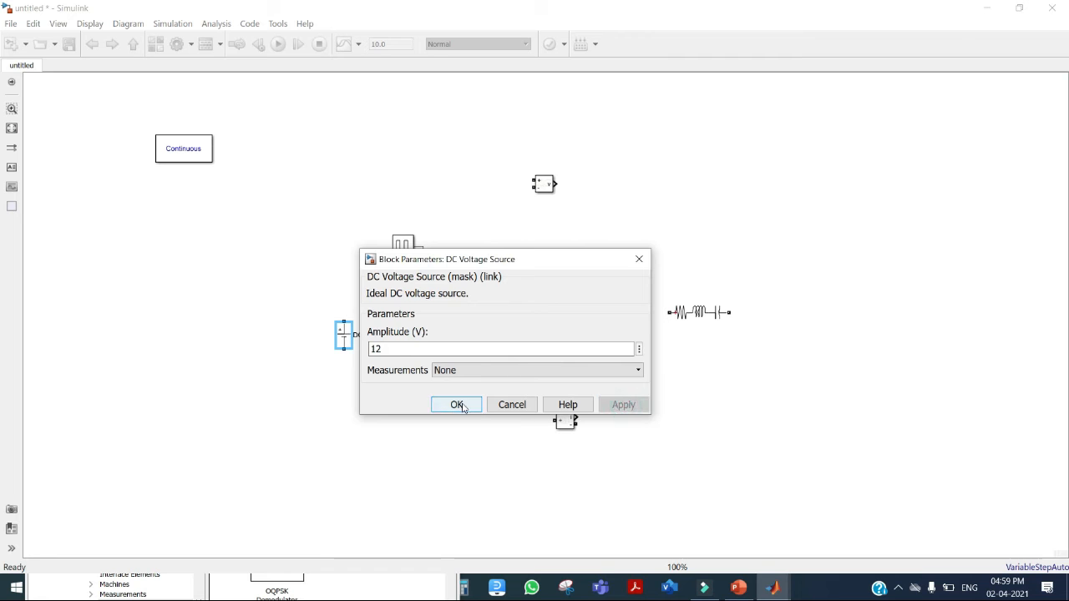
pyautogui.click(457, 405)
pyautogui.moveTo(343, 318)
pyautogui.mouseDown()
pyautogui.moveTo(399, 281)
pyautogui.moveTo(521, 281)
pyautogui.moveTo(563, 312)
pyautogui.moveTo(545, 368)
pyautogui.mouseUp()
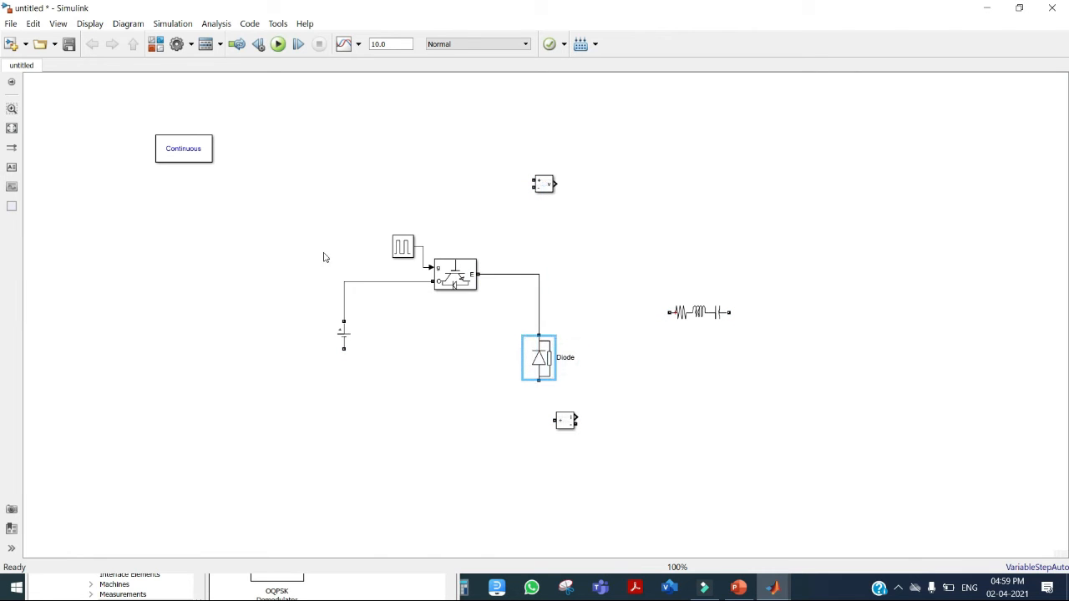
# Move the Pulse Generator farther from the IGBT/Diode and set its period to 1/10000 s and pulse width to 60%.
pyautogui.moveTo(398, 250); pyautogui.dragTo(358, 229)
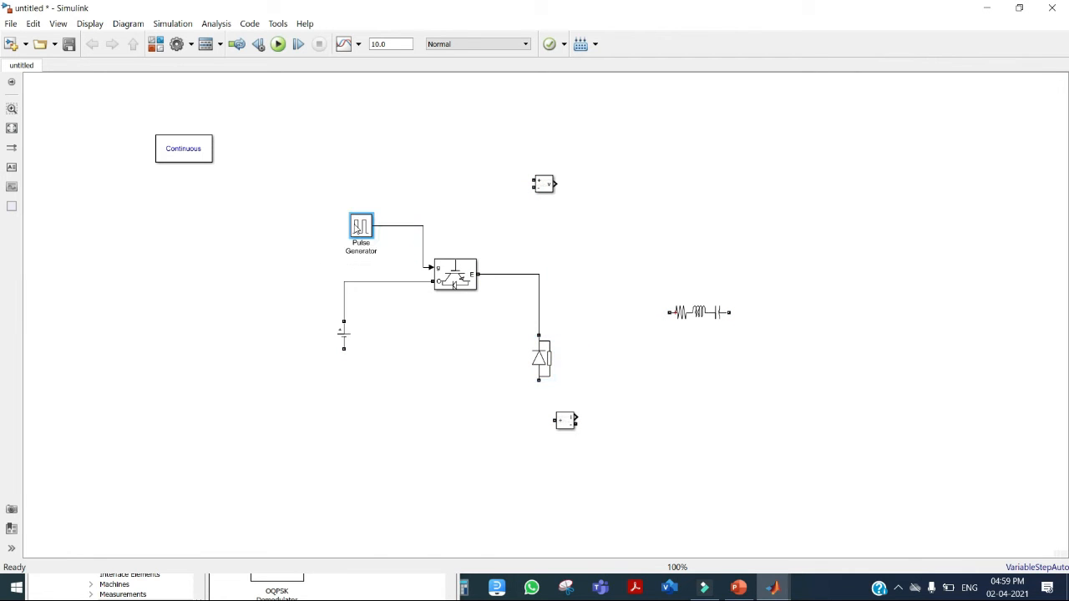
pyautogui.doubleClick(359, 226)
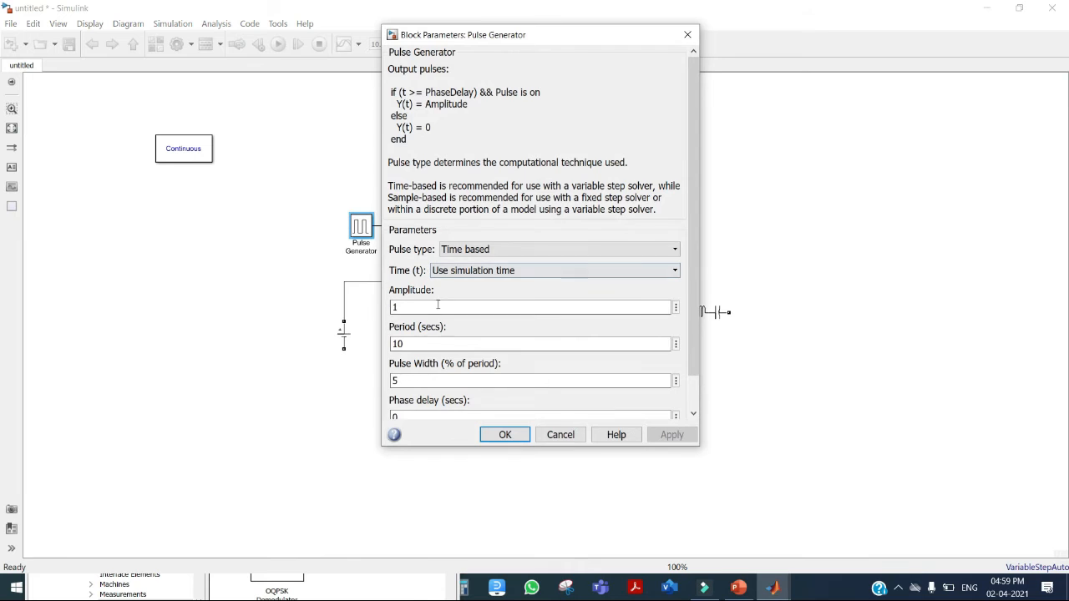
pyautogui.doubleClick(423, 341)
pyautogui.press('BackSpace')
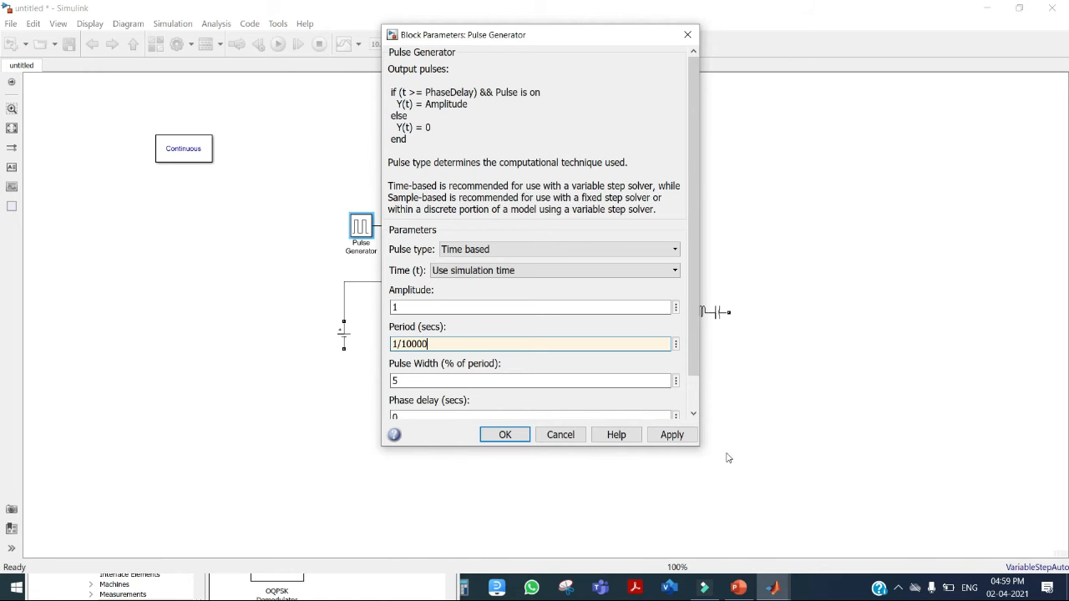
pyautogui.click(671, 435)
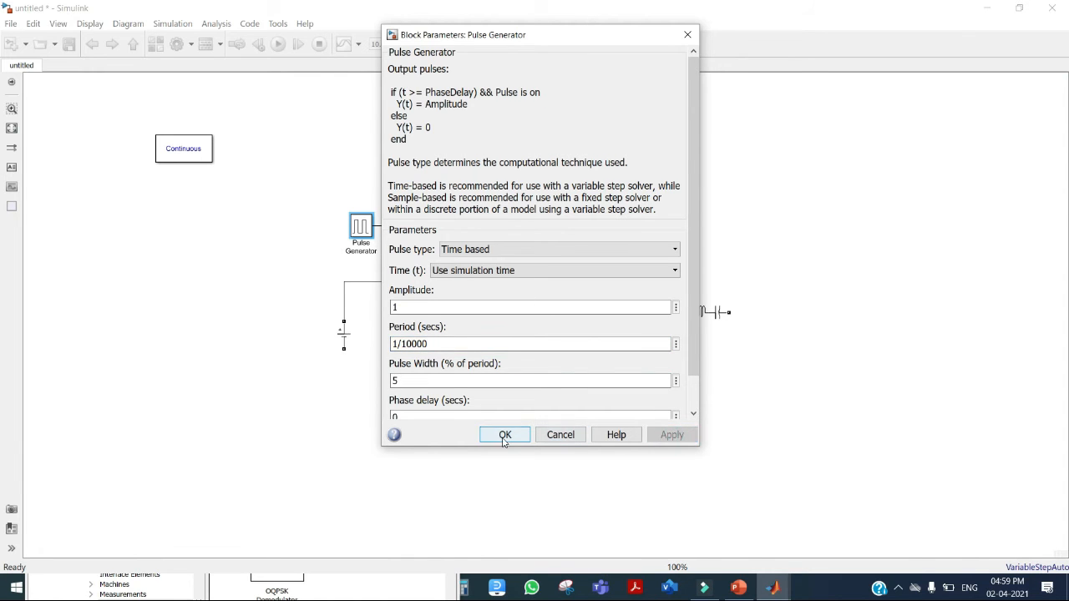
pyautogui.doubleClick(448, 383)
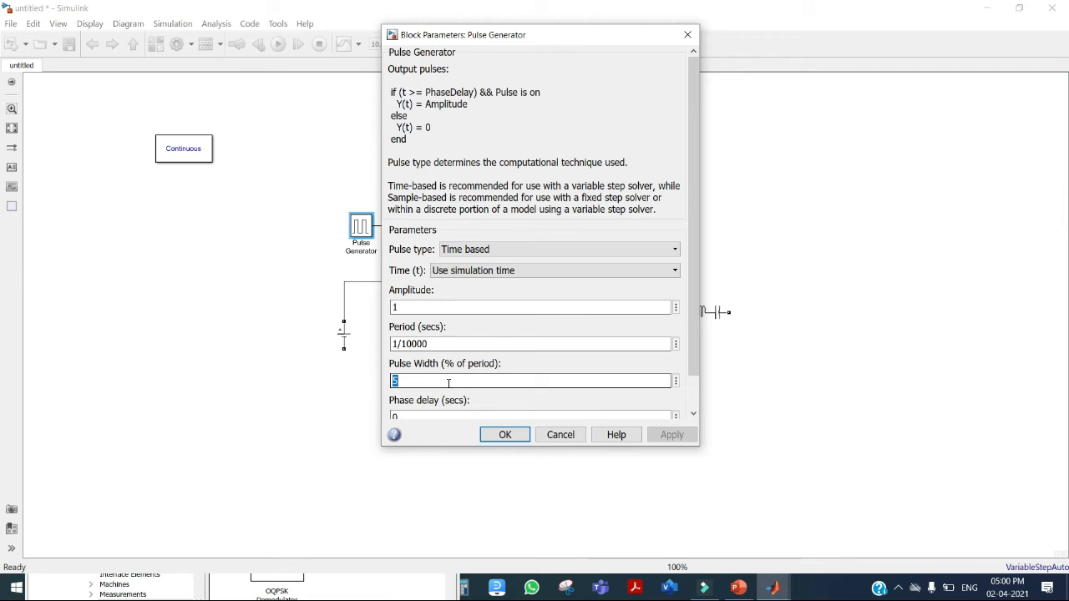
pyautogui.write('60')
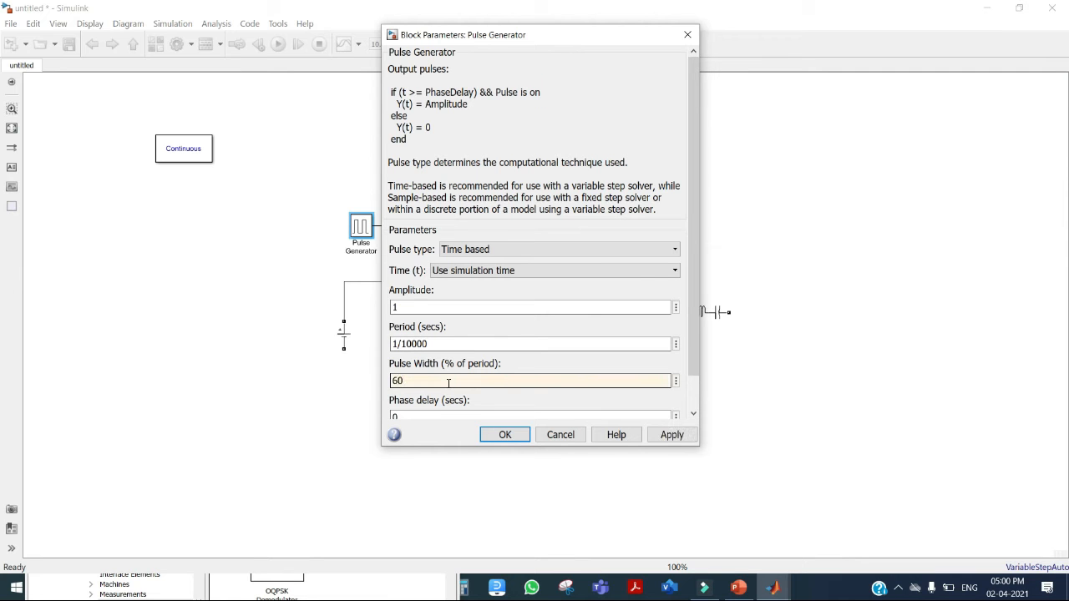
pyautogui.click(694, 413)
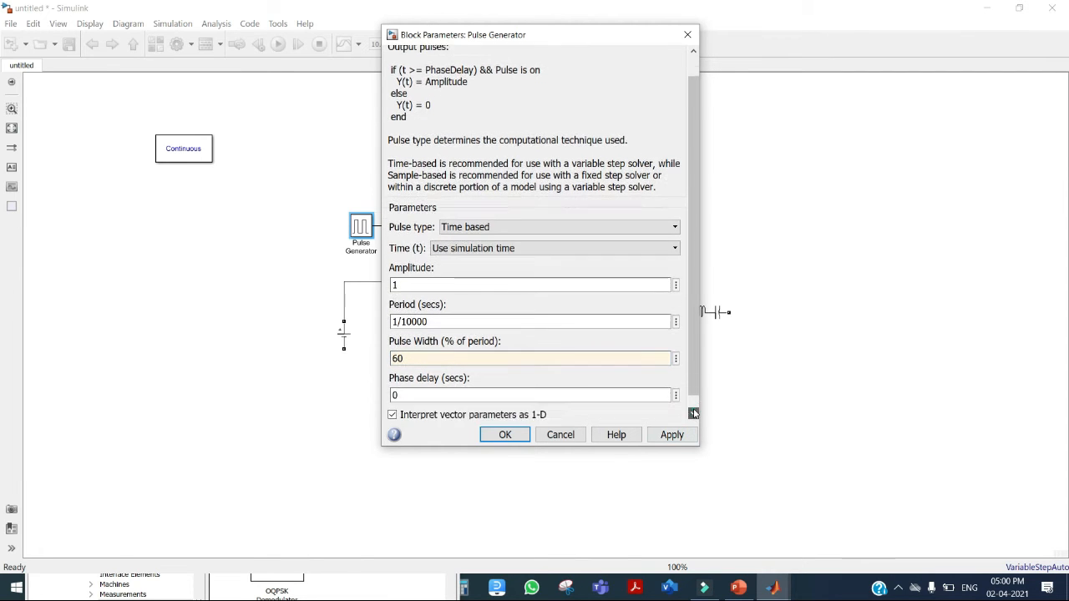
pyautogui.click(670, 434)
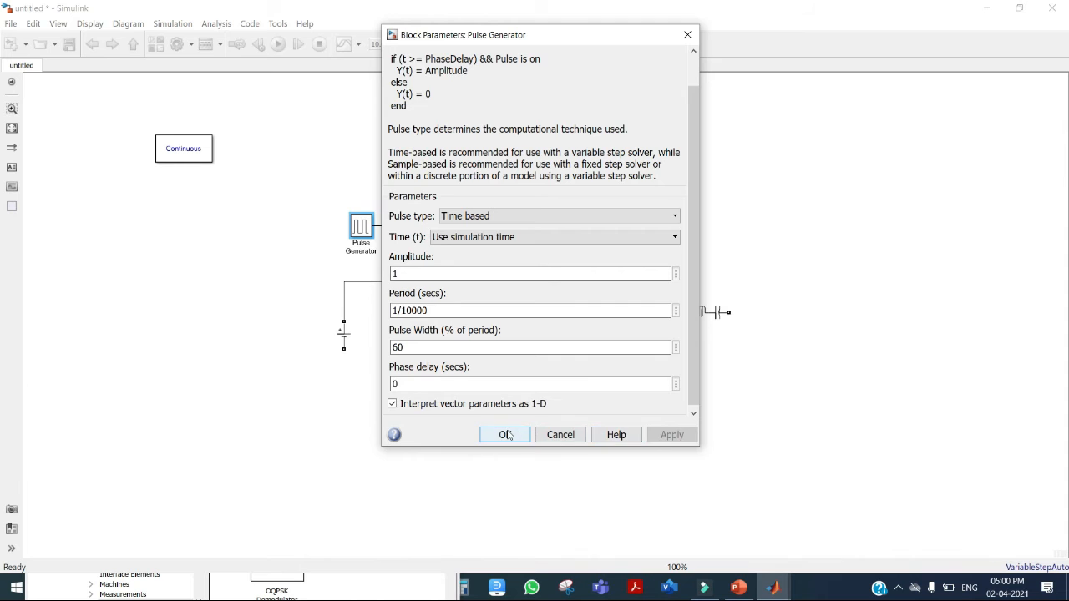
pyautogui.click(506, 434)
# Wire the DC Voltage Source's negative terminal to the Diode's anode.
pyautogui.moveTo(342, 348); pyautogui.dragTo(483, 407)
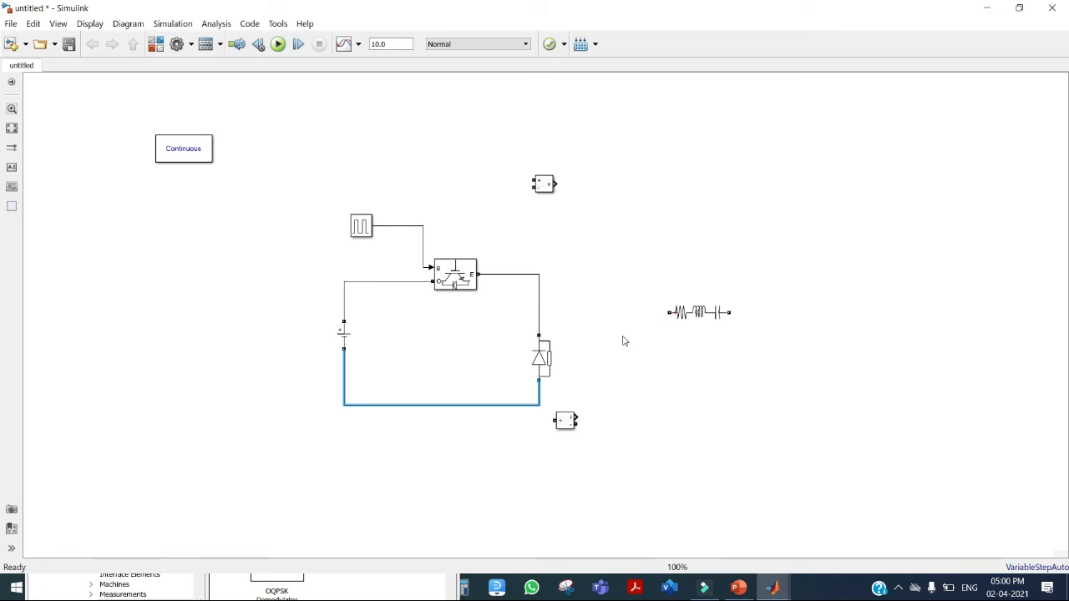
# Change the Series RLC Branch to type L with an inductance of 207.343e-6 H.
pyautogui.click(687, 316)
pyautogui.doubleClick(687, 316)
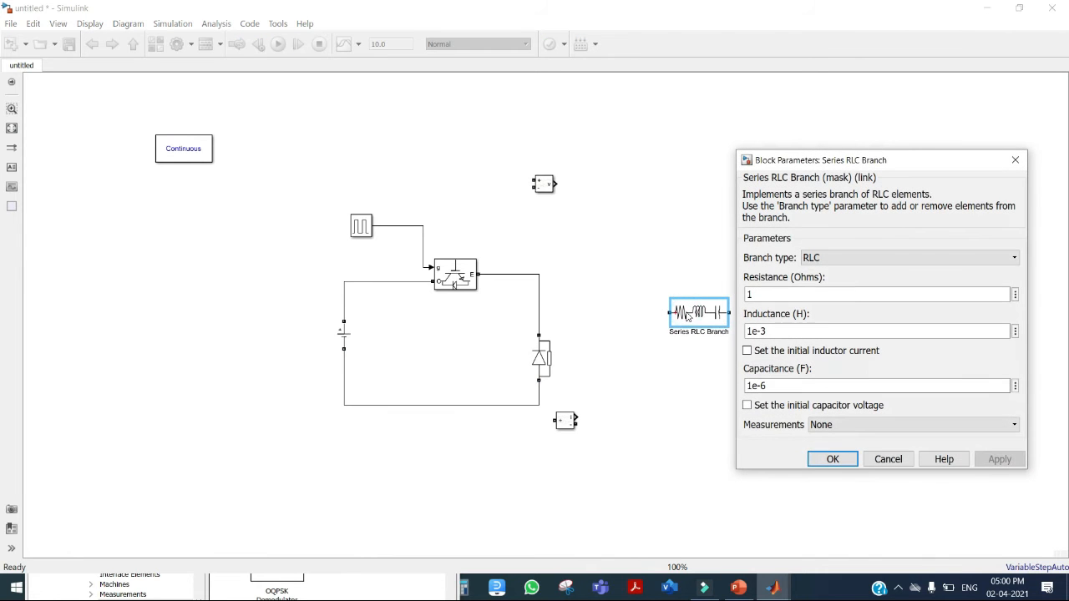
pyautogui.click(826, 260)
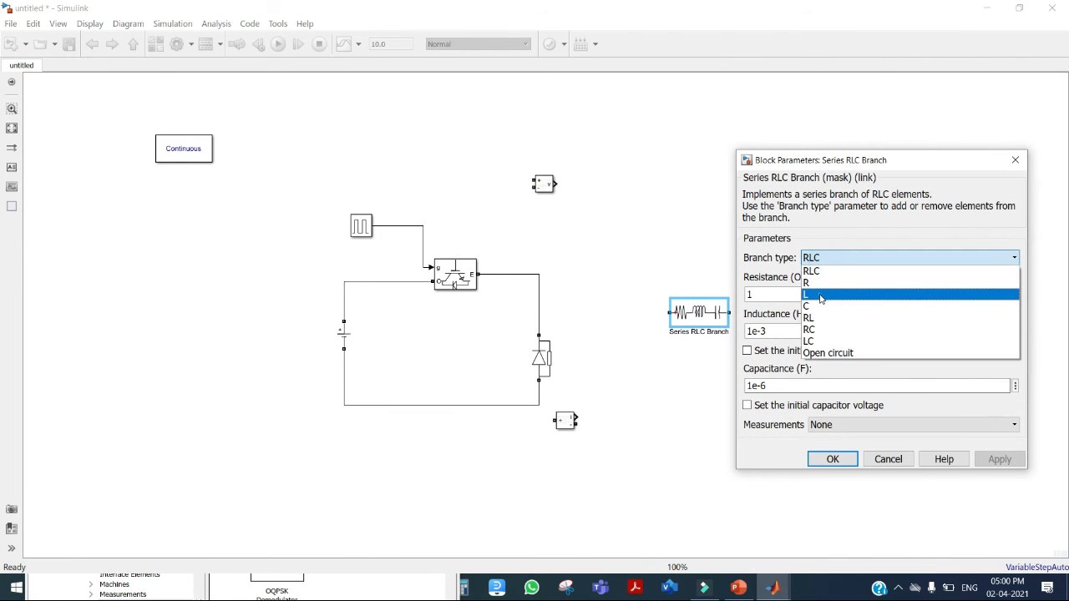
pyautogui.click(821, 292)
pyautogui.doubleClick(754, 294)
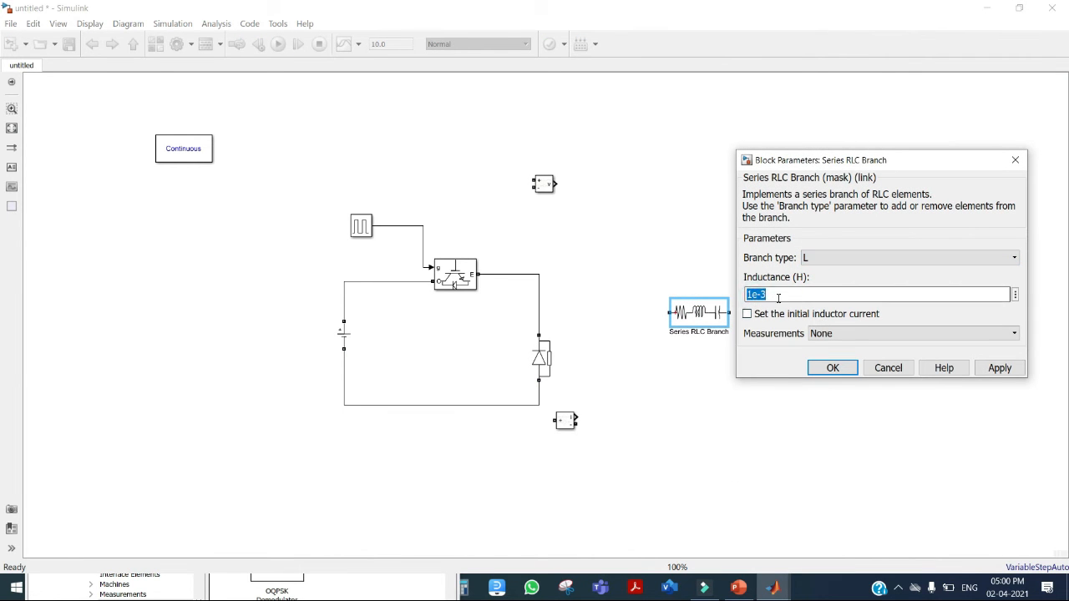
pyautogui.press('BackSpace')
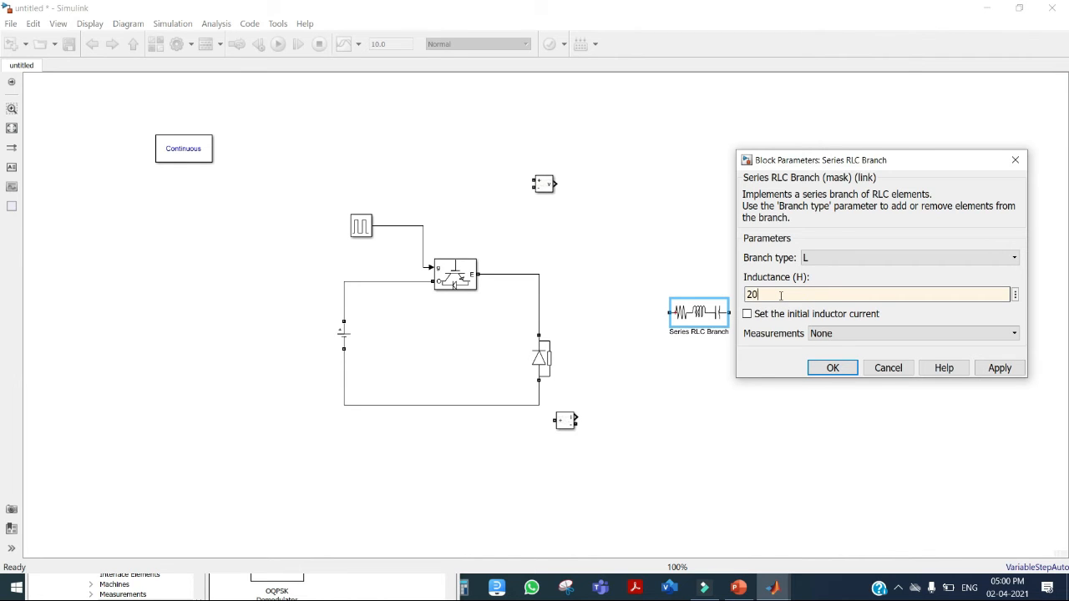
pyautogui.write('207.343e-6')
pyautogui.click(1007, 369)
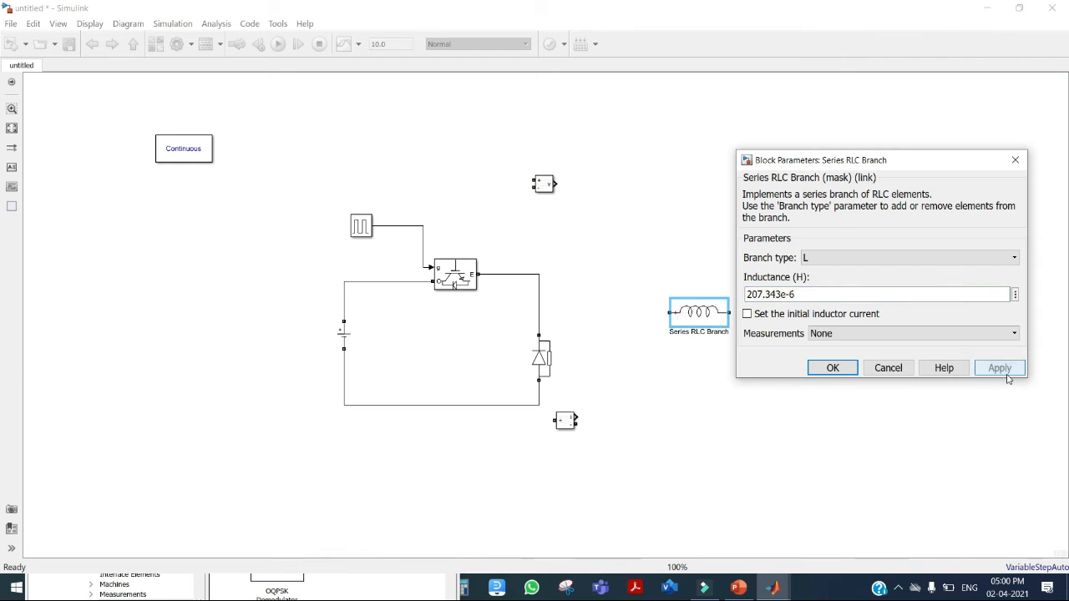
pyautogui.click(831, 368)
# Duplicate the inductor branch beside the original and change the copy to type C with a capacitance of 247.329e-6 F.
pyautogui.moveTo(716, 319); pyautogui.dragTo(804, 340)
pyautogui.doubleClick(804, 340)
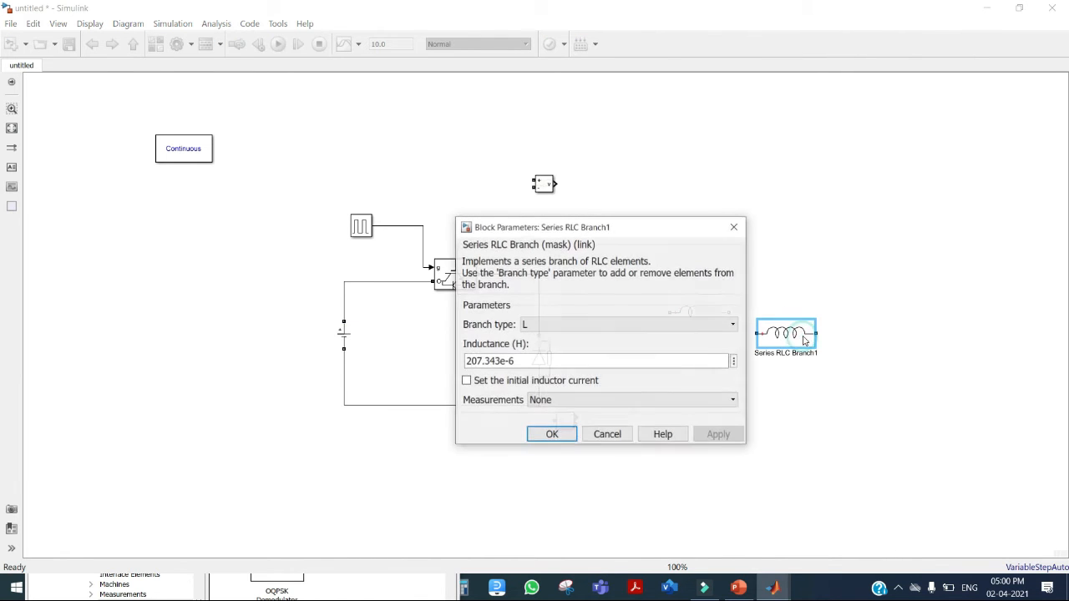
pyautogui.click(632, 325)
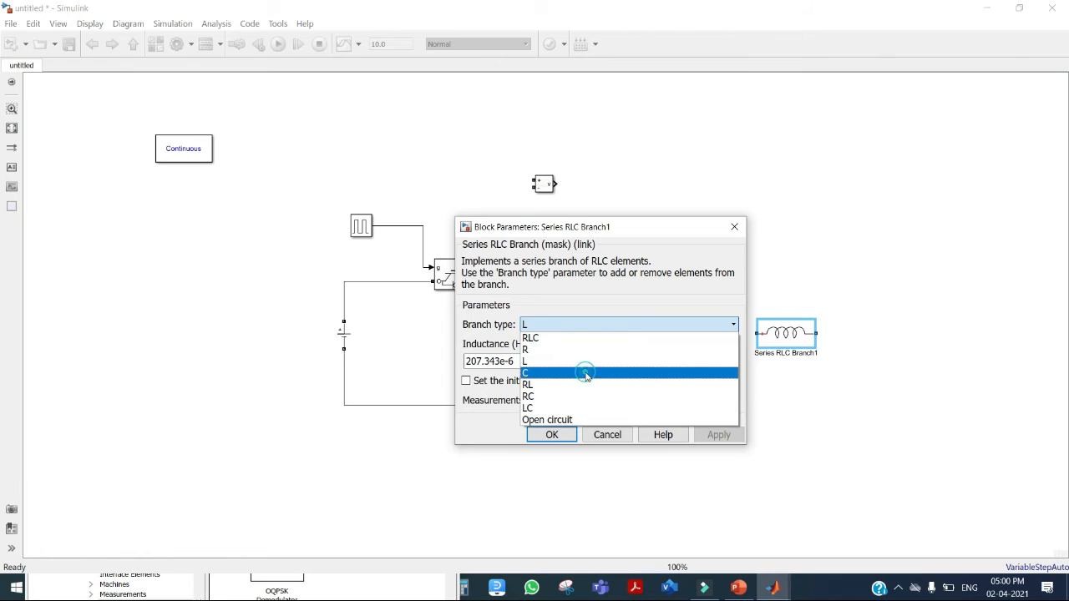
pyautogui.click(587, 372)
pyautogui.doubleClick(505, 363)
pyautogui.press('BackSpace')
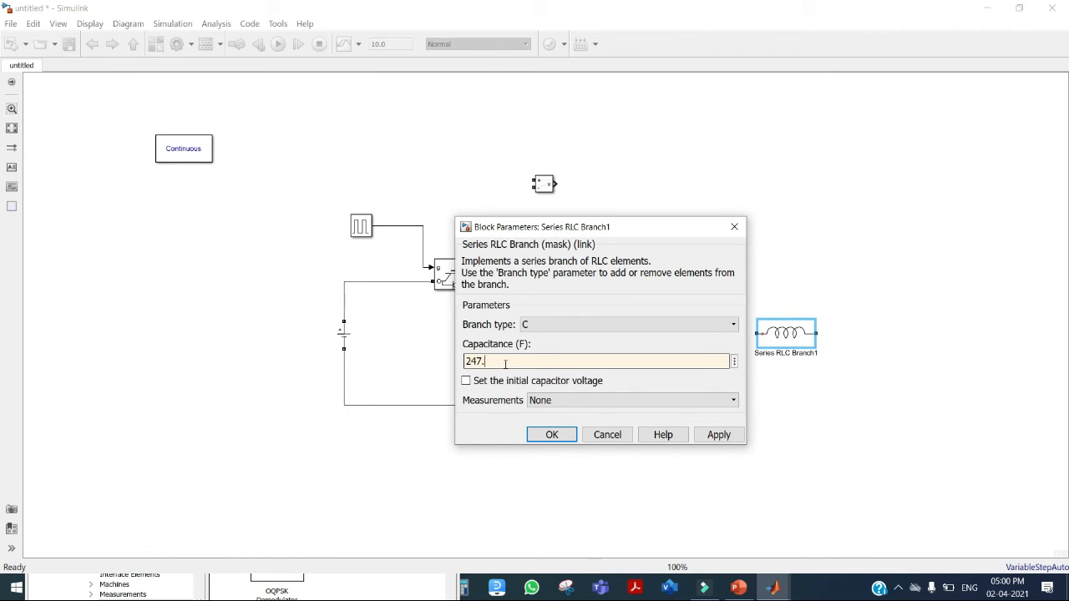
pyautogui.write('247.329')
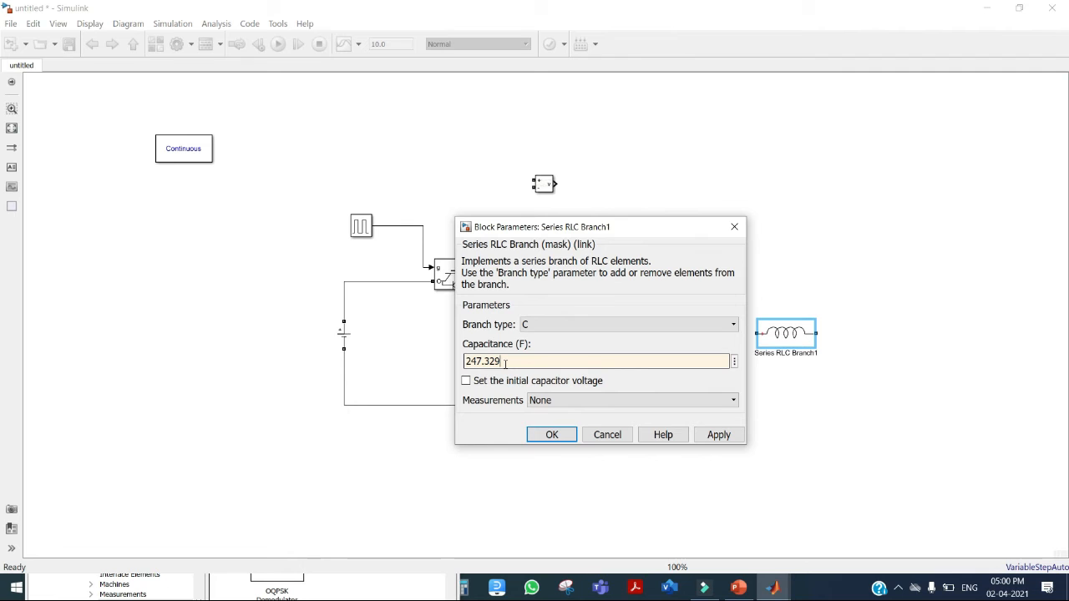
pyautogui.write('e-6')
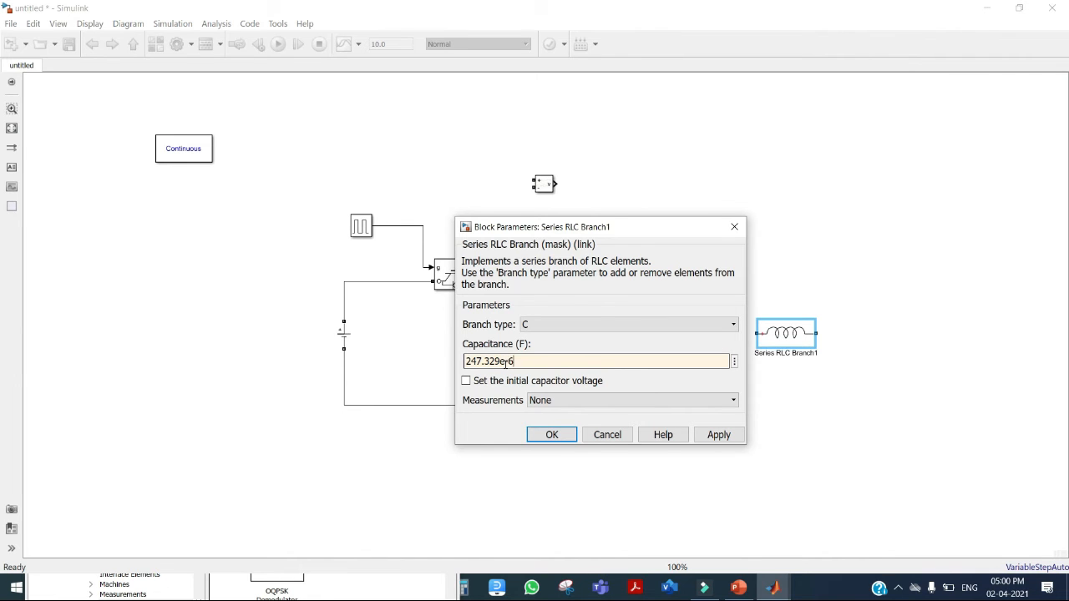
pyautogui.click(719, 434)
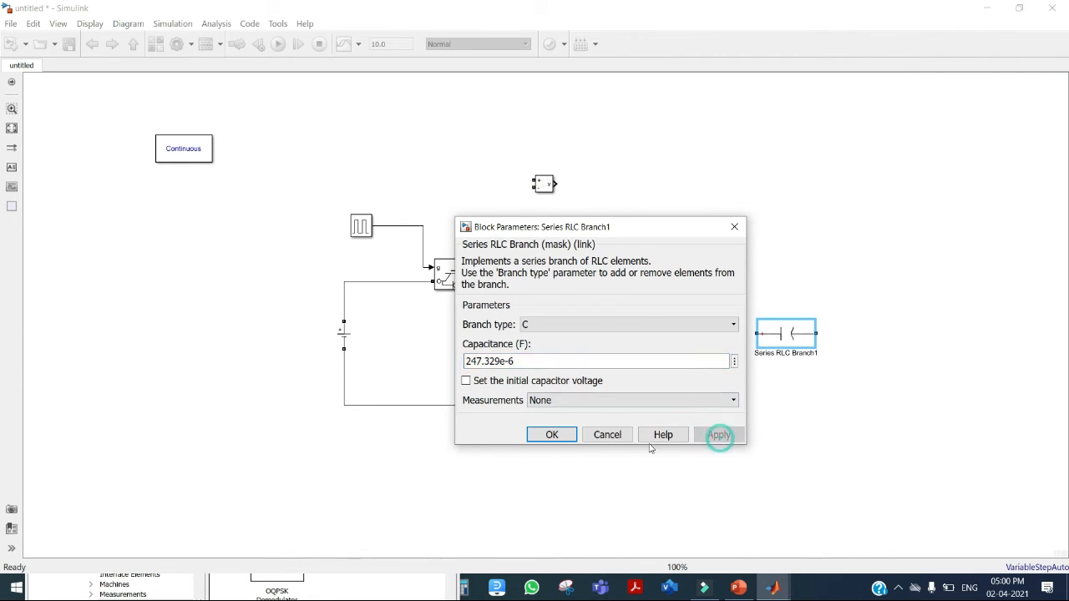
pyautogui.click(552, 434)
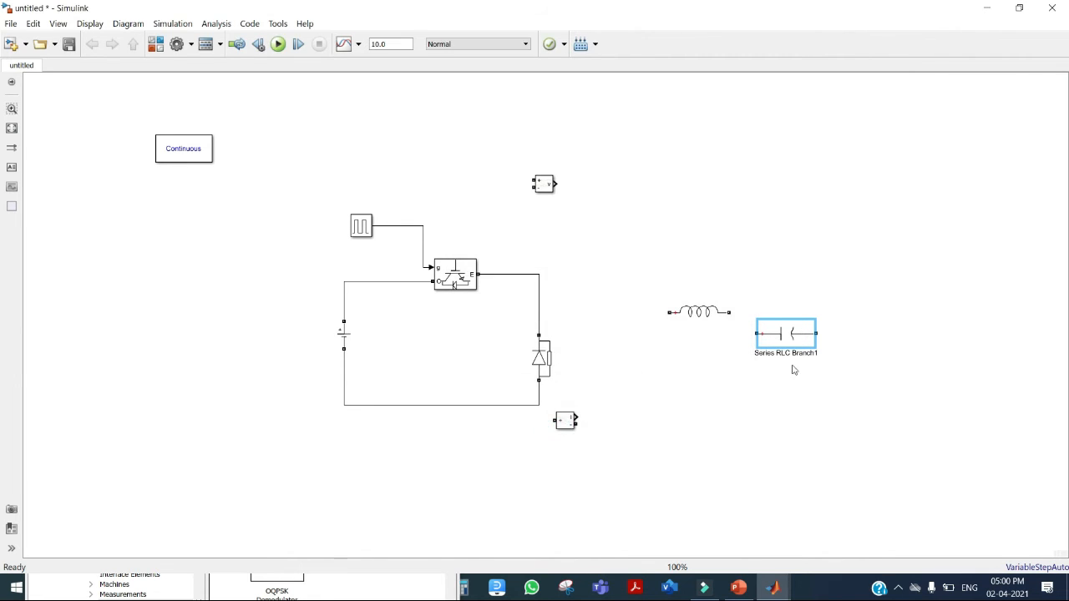
# Place the inductor in line with the IGBT/Diode's E terminal and rotate the capacitor branch upright.
pyautogui.moveTo(699, 313); pyautogui.dragTo(611, 280)
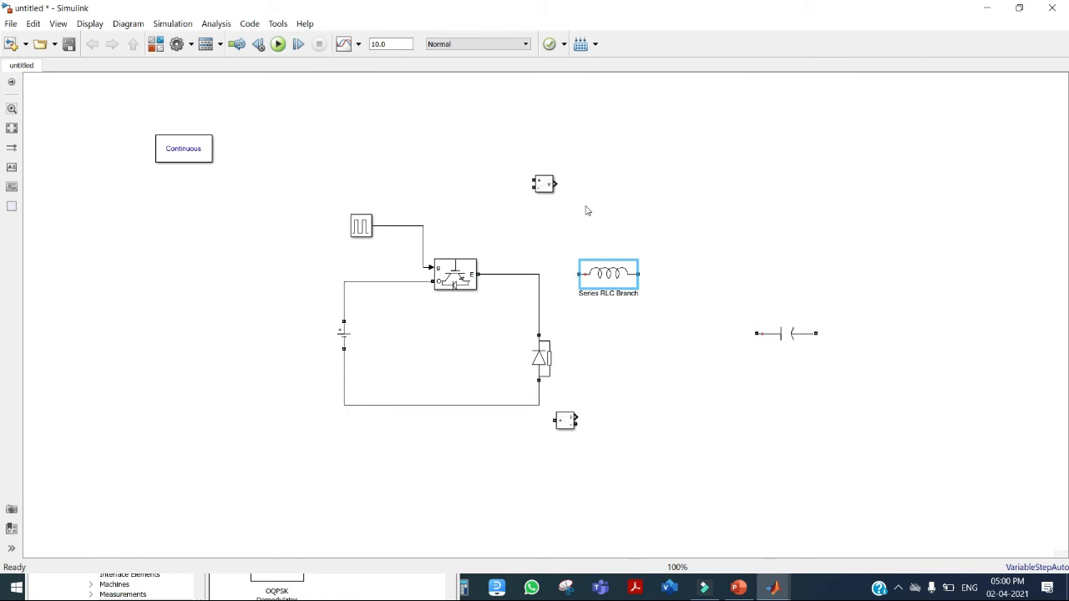
pyautogui.click(802, 344)
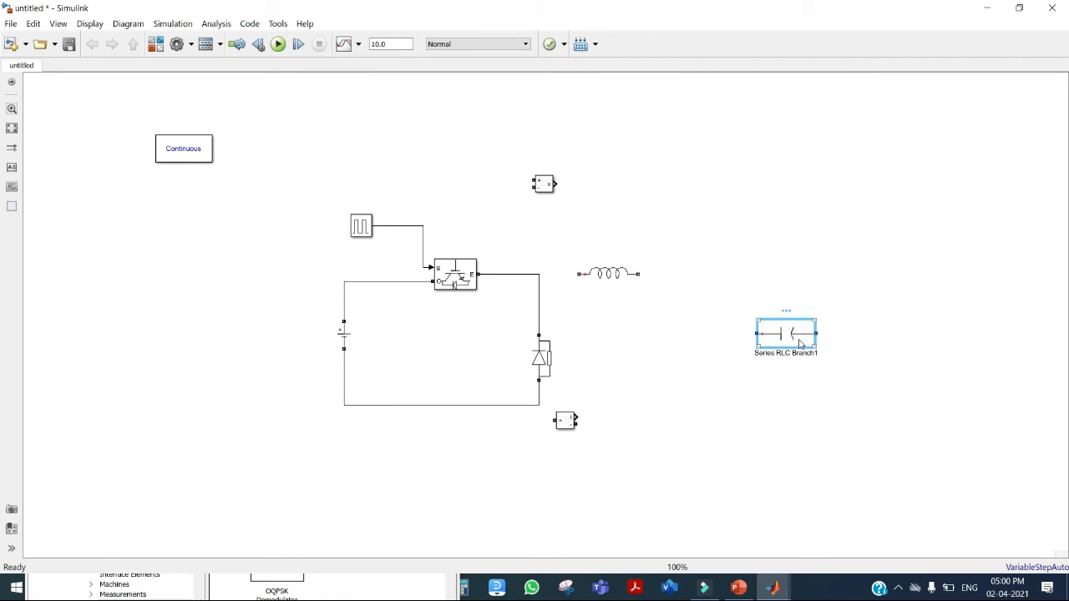
pyautogui.hotkey('ctrl', 'r')
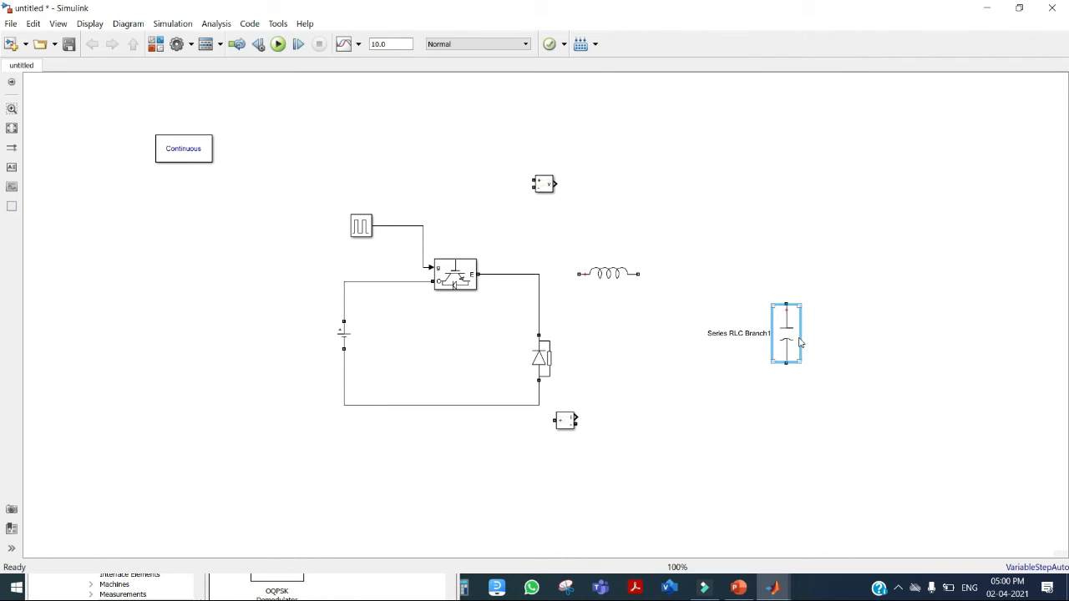
# Wire the inductor to the IGBT/Diode–Diode line and connect the Current Measurement's positive terminal to the inductor's free end.
pyautogui.moveTo(578, 274); pyautogui.dragTo(540, 274)
pyautogui.moveTo(562, 422); pyautogui.dragTo(677, 274)
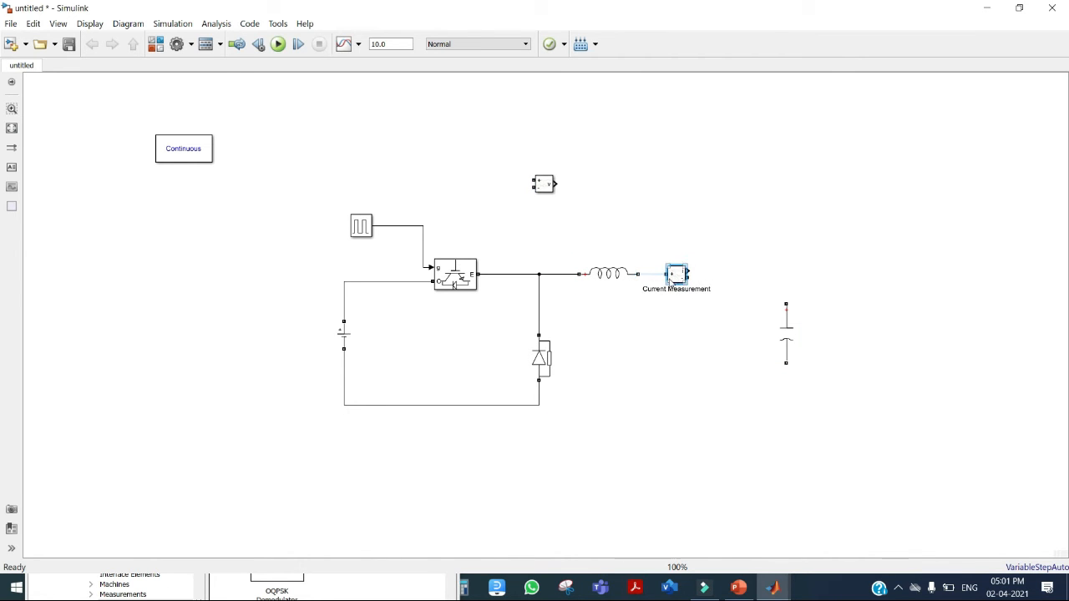
pyautogui.click(650, 276)
# Move the upright capacitor closer to the Current Measurement block.
pyautogui.moveTo(786, 334); pyautogui.dragTo(734, 334)
pyautogui.moveTo(686, 274)
pyautogui.mouseDown()
pyautogui.moveTo(717, 281)
pyautogui.moveTo(734, 301)
pyautogui.mouseUp()
pyautogui.click(703, 271)
pyautogui.press('Delete')
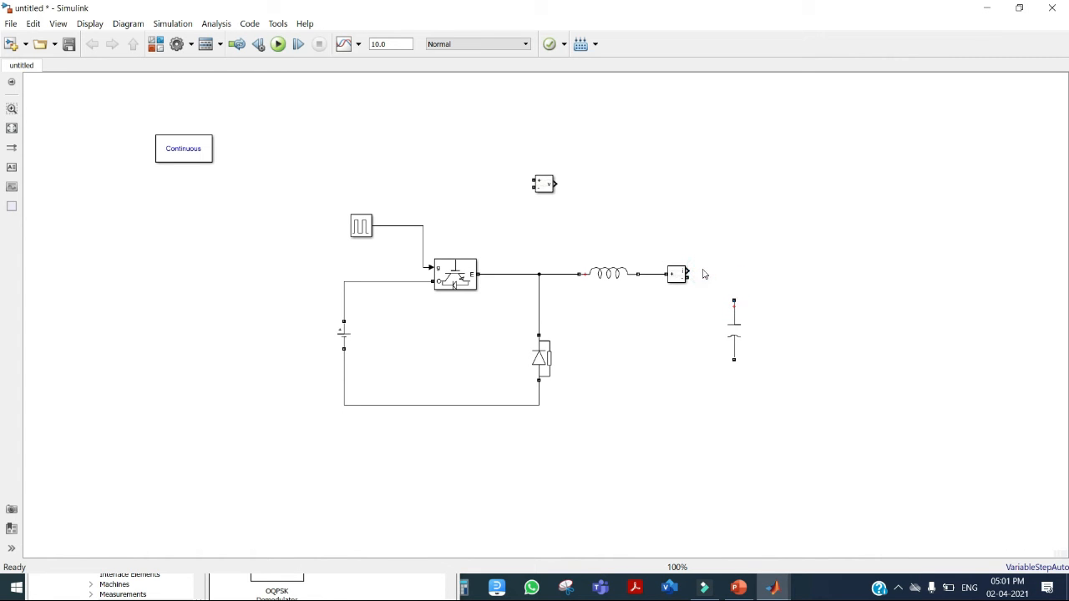
# Wire the Current Measurement's negative terminal to the capacitor's upper end and the capacitor's lower end to the return line at the Diode's anode.
pyautogui.moveTo(687, 278); pyautogui.dragTo(732, 296)
pyautogui.moveTo(733, 360); pyautogui.dragTo(539, 405)
# Copy the capacitor branch beside the original and change the copy to branch type R with a resistance of 0.518 ohms.
pyautogui.click(733, 342)
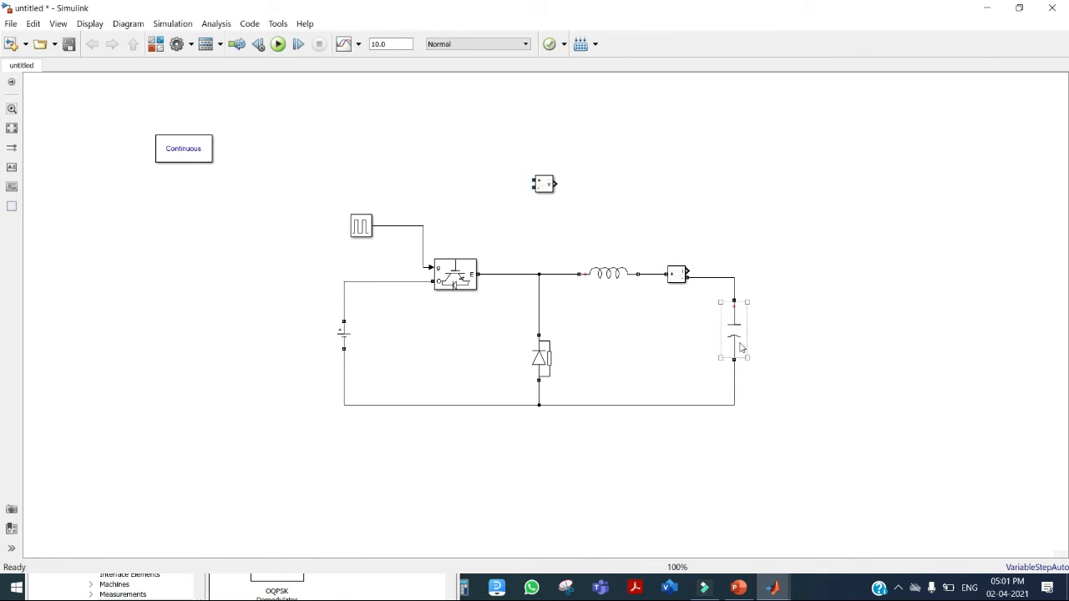
pyautogui.moveTo(741, 347); pyautogui.dragTo(805, 343)
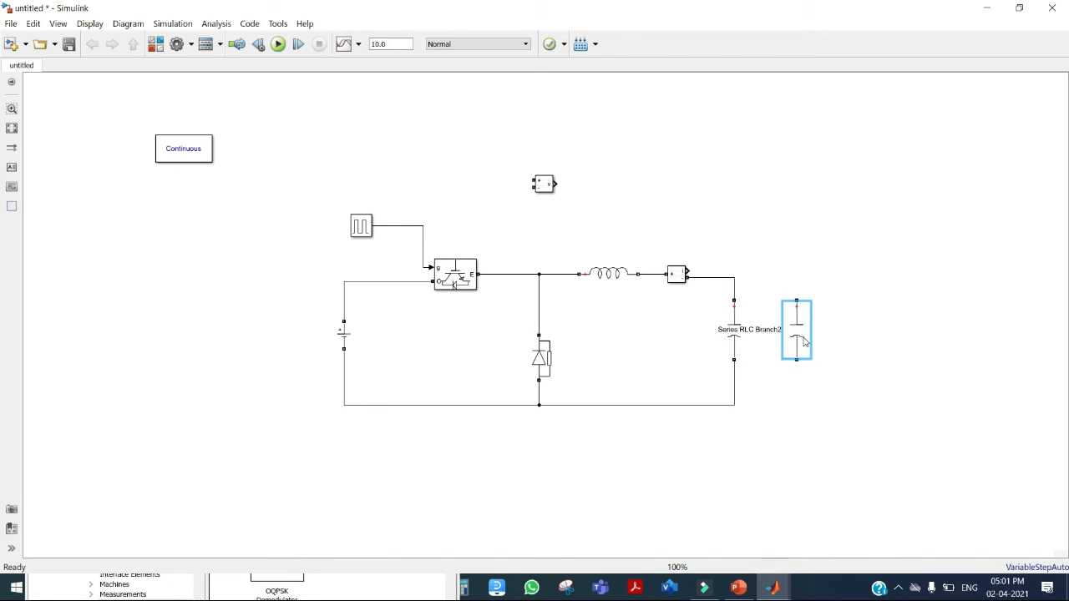
pyautogui.doubleClick(804, 342)
pyautogui.click(621, 320)
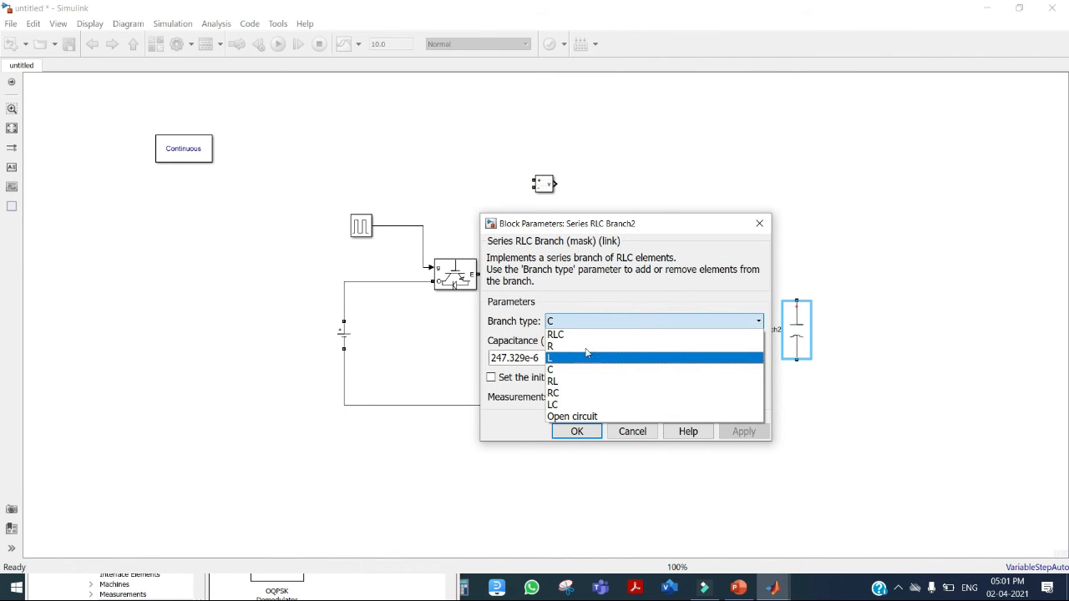
pyautogui.click(583, 346)
pyautogui.doubleClick(556, 359)
pyautogui.write('0.518')
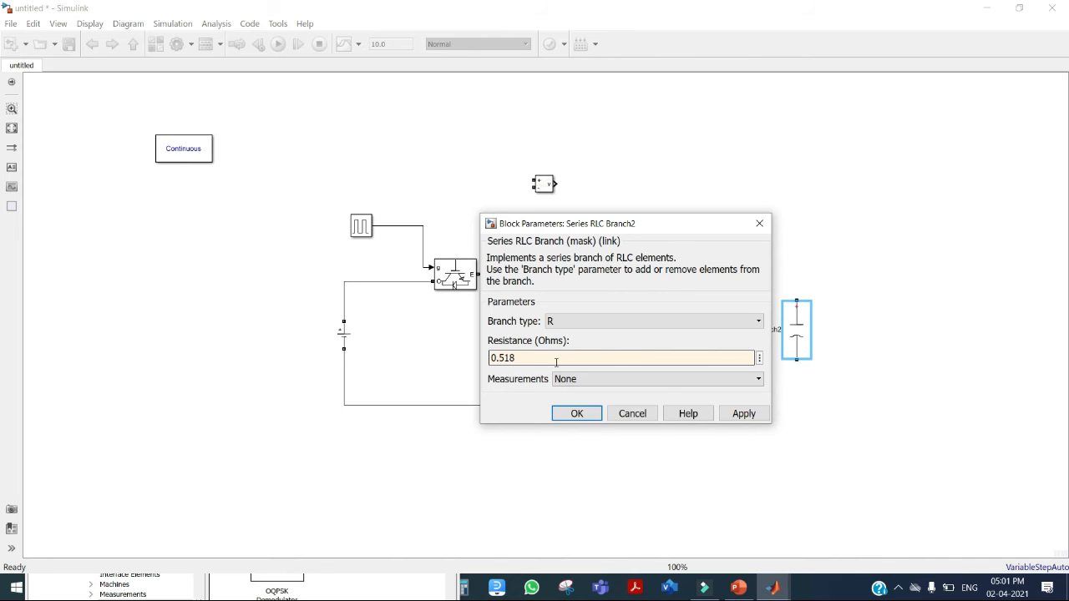
pyautogui.click(743, 413)
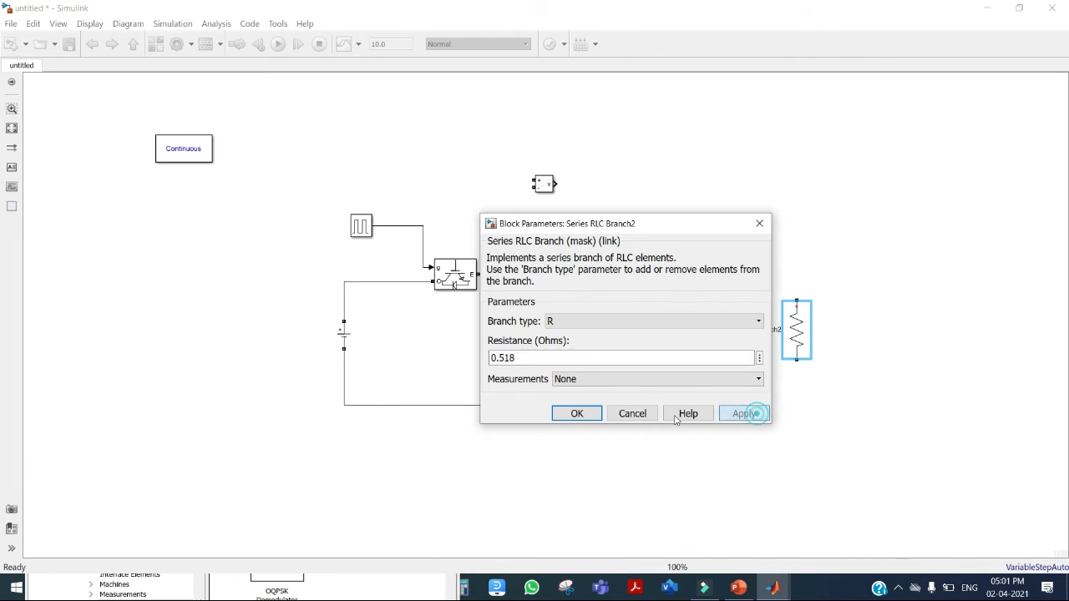
pyautogui.click(577, 415)
# Move the resistor farther from the capacitor and wire its two ends in parallel with the capacitor.
pyautogui.moveTo(804, 339); pyautogui.dragTo(839, 338)
pyautogui.moveTo(829, 299)
pyautogui.mouseDown()
pyautogui.moveTo(797, 262)
pyautogui.moveTo(734, 275)
pyautogui.mouseUp()
pyautogui.click(838, 358)
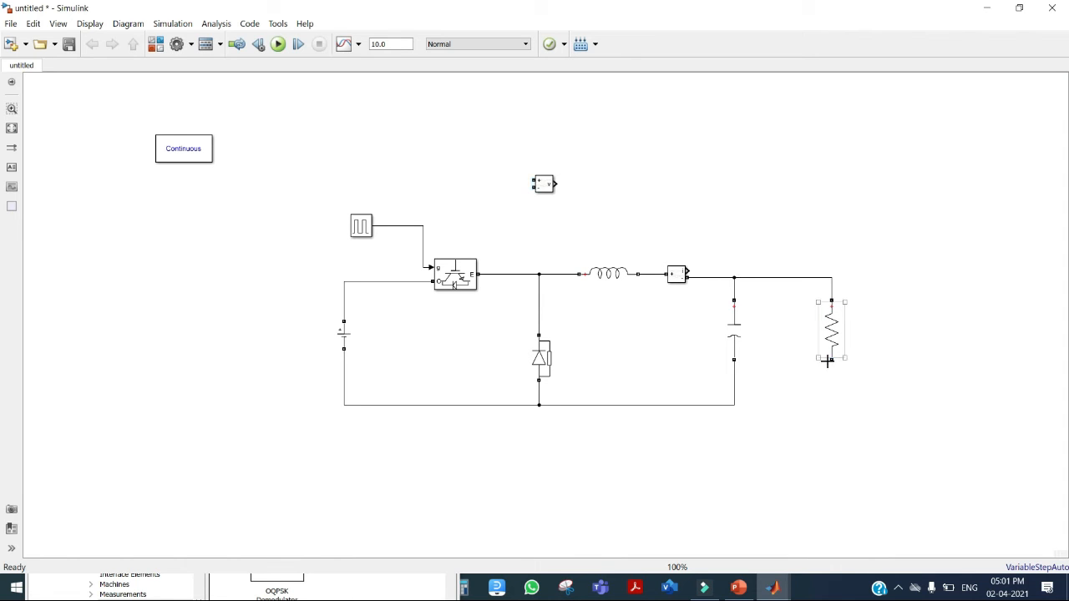
pyautogui.moveTo(829, 360)
pyautogui.mouseDown()
pyautogui.moveTo(766, 406)
pyautogui.moveTo(734, 404)
pyautogui.mouseUp()
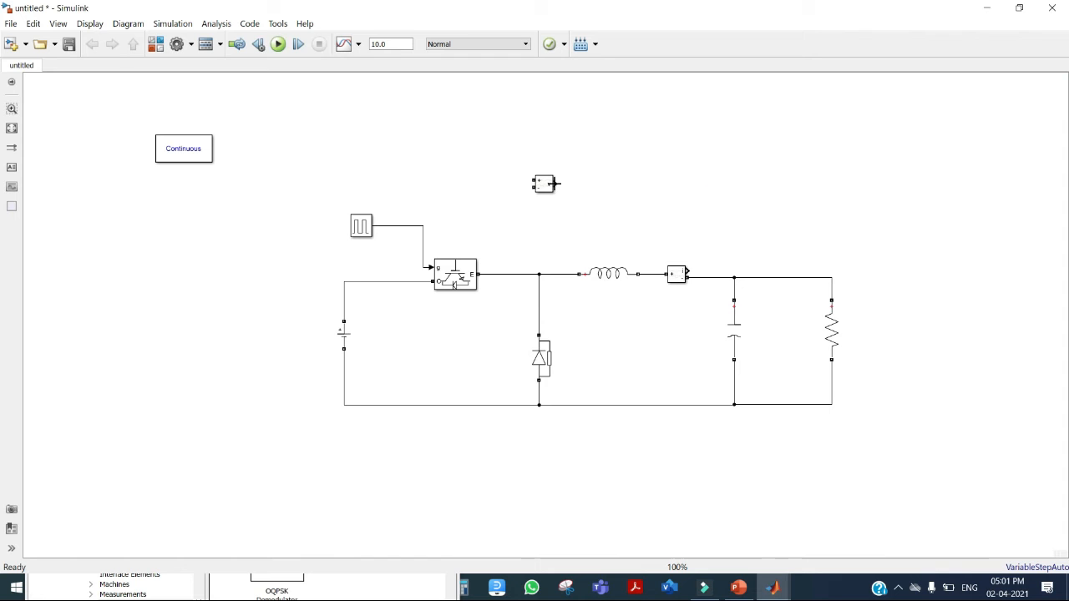
# Place the Voltage Measurement block between the capacitor and resistor and wire its inputs across the capacitor.
pyautogui.moveTo(548, 187); pyautogui.dragTo(734, 289)
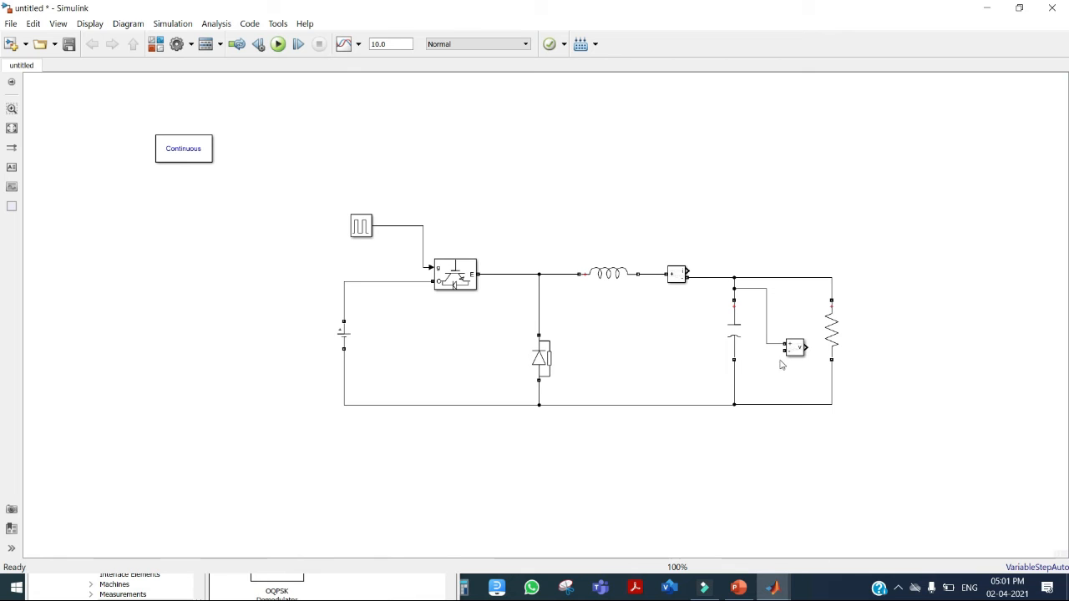
pyautogui.moveTo(783, 354); pyautogui.dragTo(736, 385)
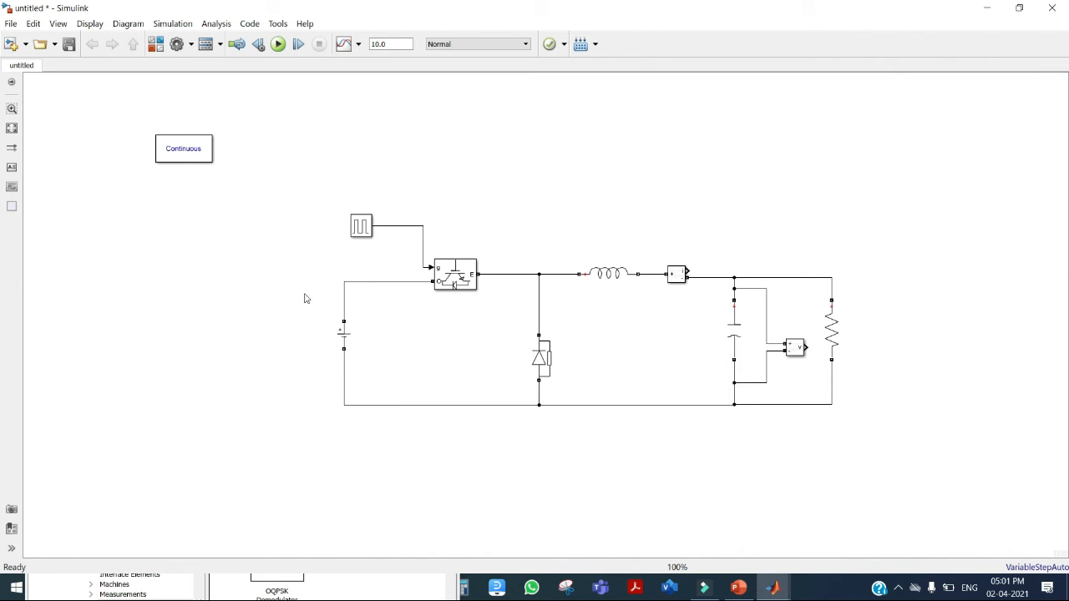
# Move the Continuous powergui block closer to the circuit.
pyautogui.moveTo(181, 153); pyautogui.dragTo(255, 166)
pyautogui.click(517, 184)
pyautogui.click(619, 274)
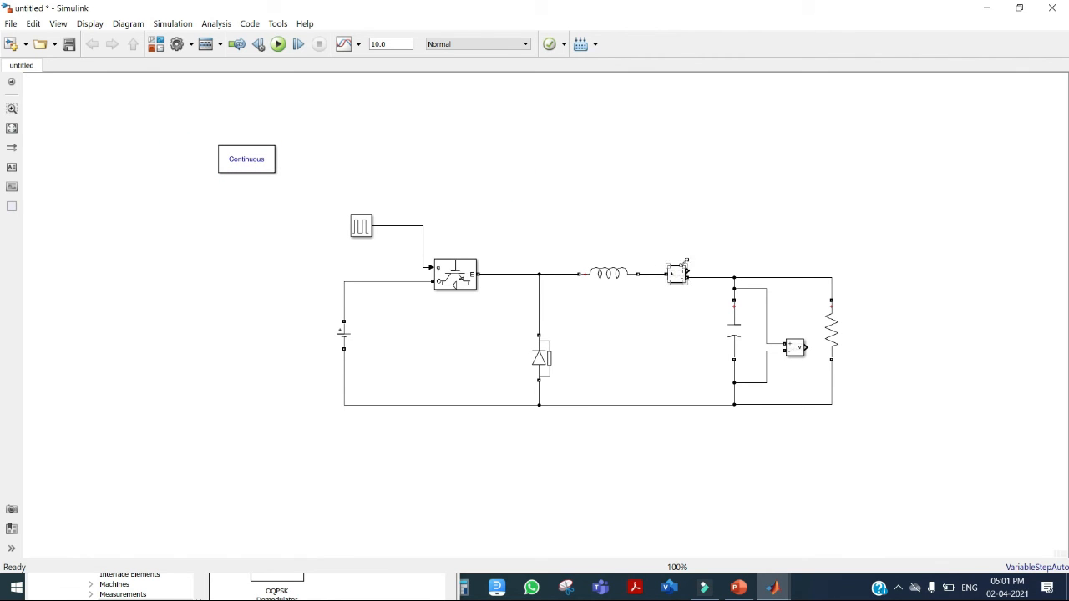
pyautogui.doubleClick(600, 170)
pyautogui.write('scop')
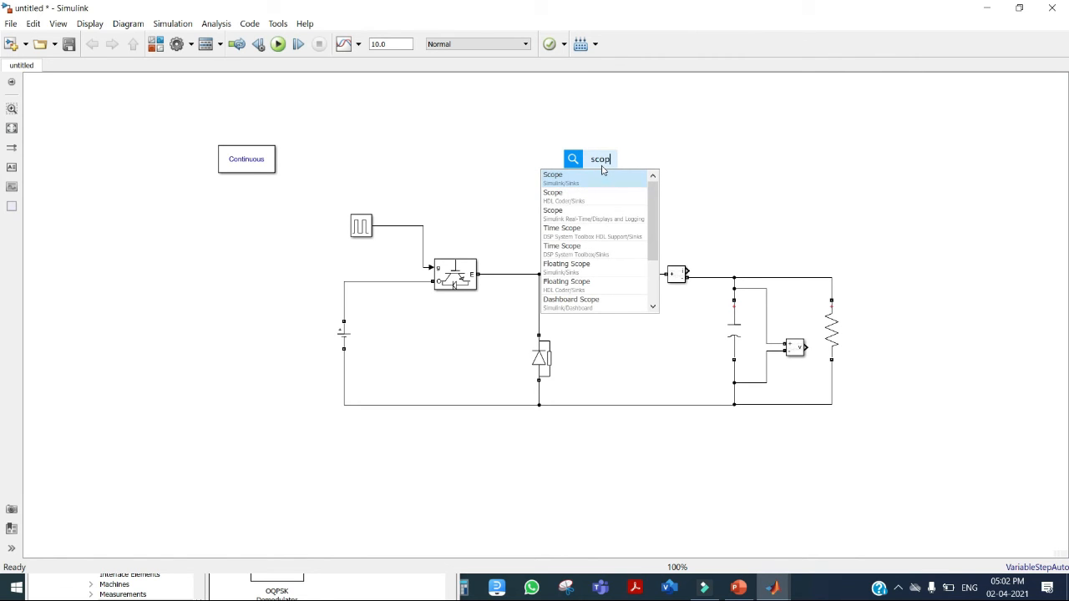
pyautogui.press('Escape')
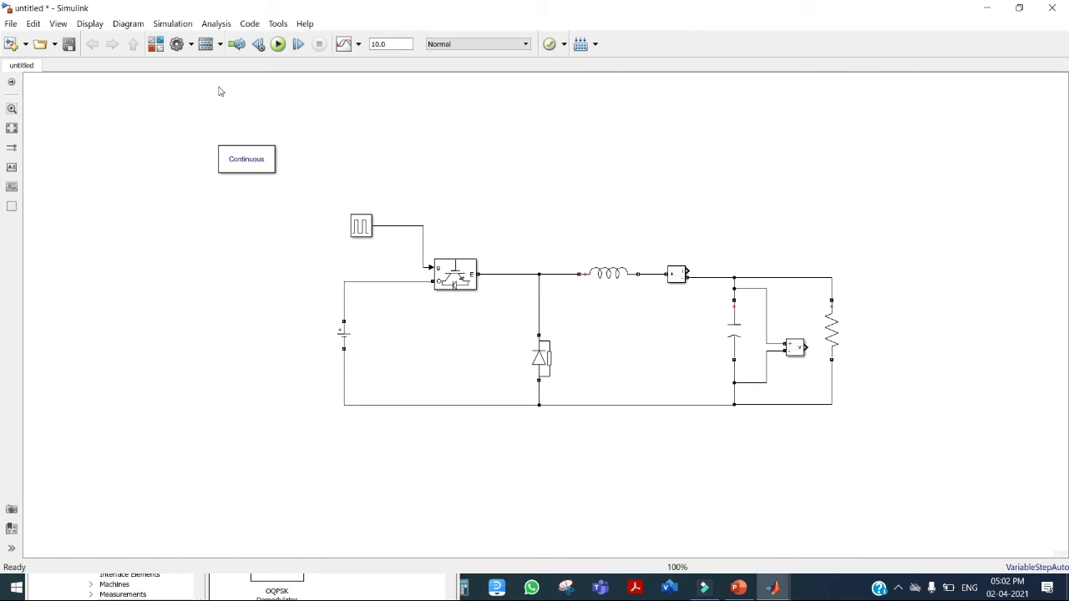
# Search the block library for scope, add a Simulink Scope to the model and place it above and beyond the resistor.
pyautogui.click(156, 45)
pyautogui.click(110, 58)
pyautogui.write('s')
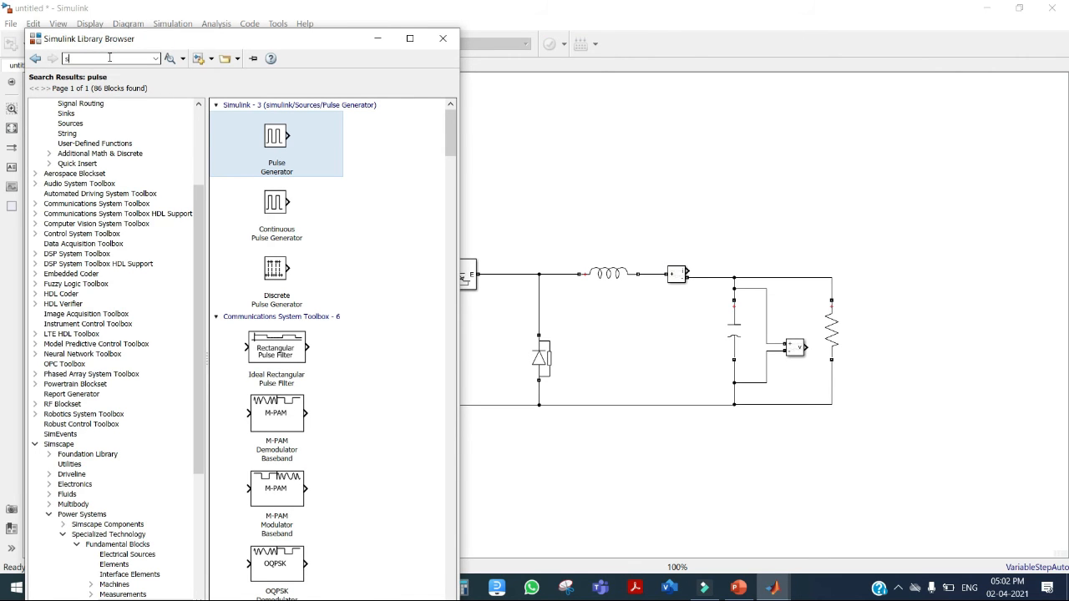
pyautogui.write('cope')
pyautogui.press('Return')
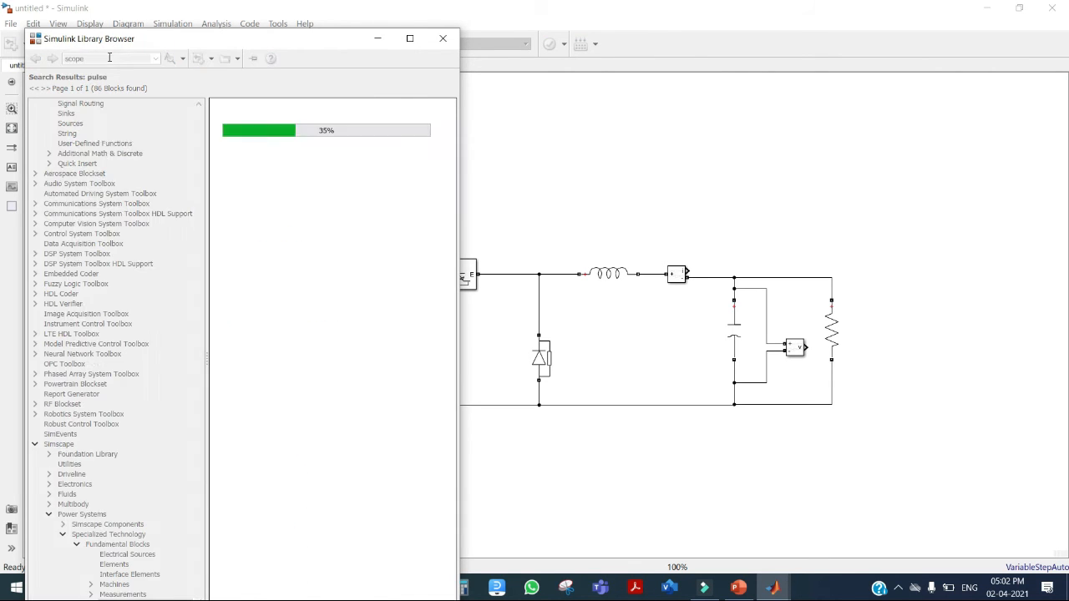
pyautogui.rightClick(251, 133)
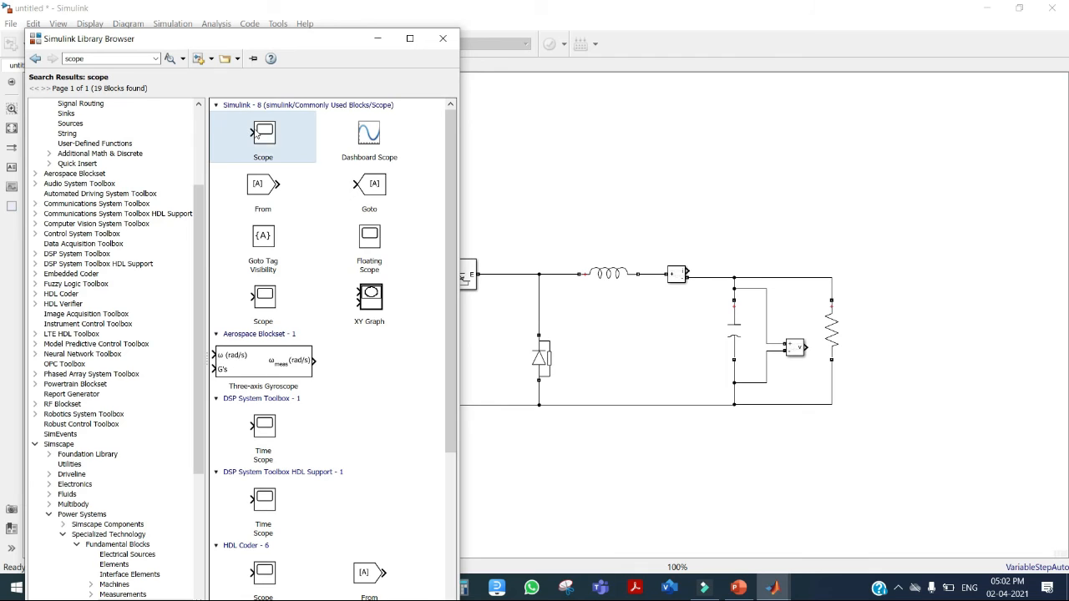
pyautogui.click(323, 136)
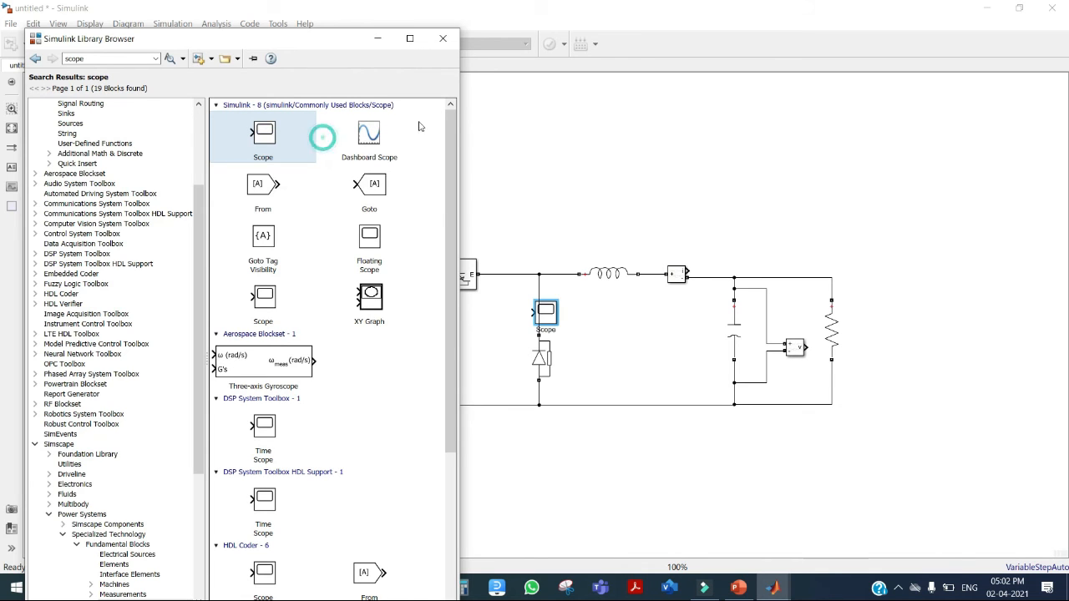
pyautogui.click(559, 166)
pyautogui.moveTo(544, 304); pyautogui.dragTo(918, 215)
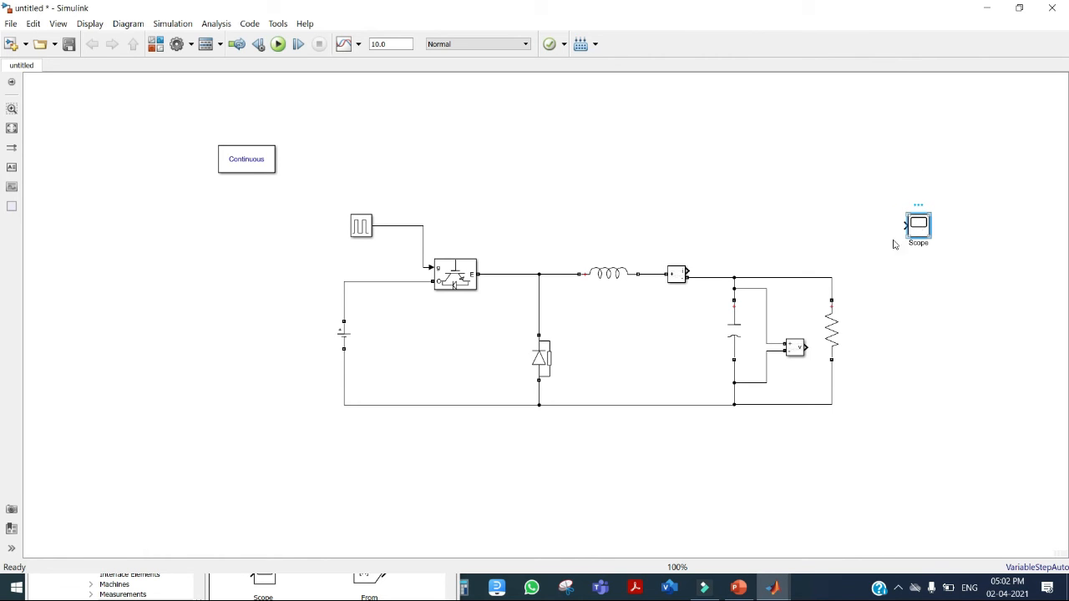
# Configure the Scope with 3 input ports.
pyautogui.doubleClick(918, 225)
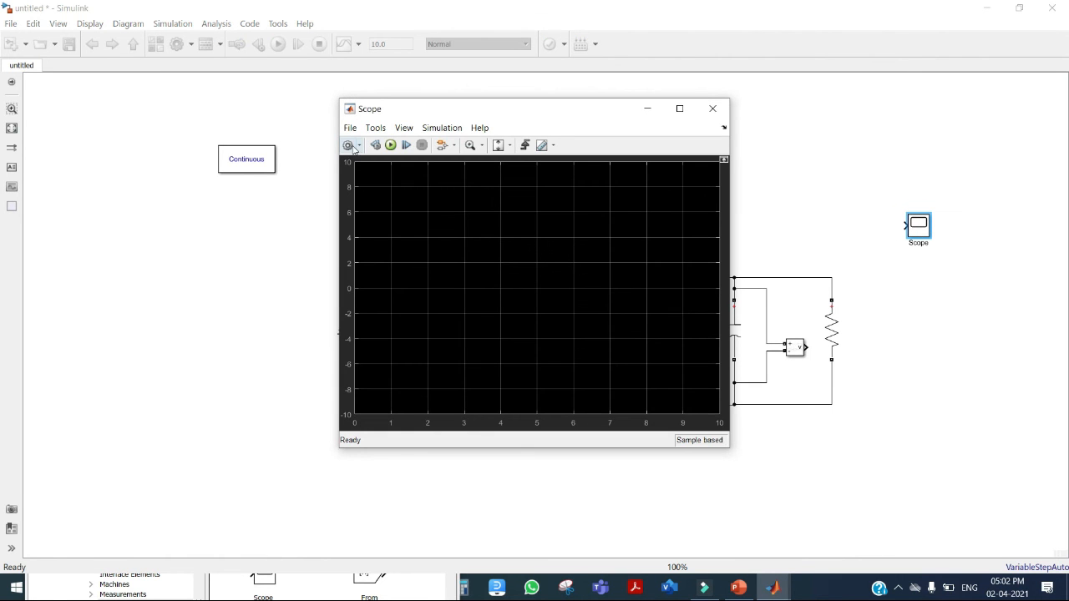
pyautogui.click(348, 146)
pyautogui.click(510, 258)
pyautogui.doubleClick(512, 258)
pyautogui.write('3')
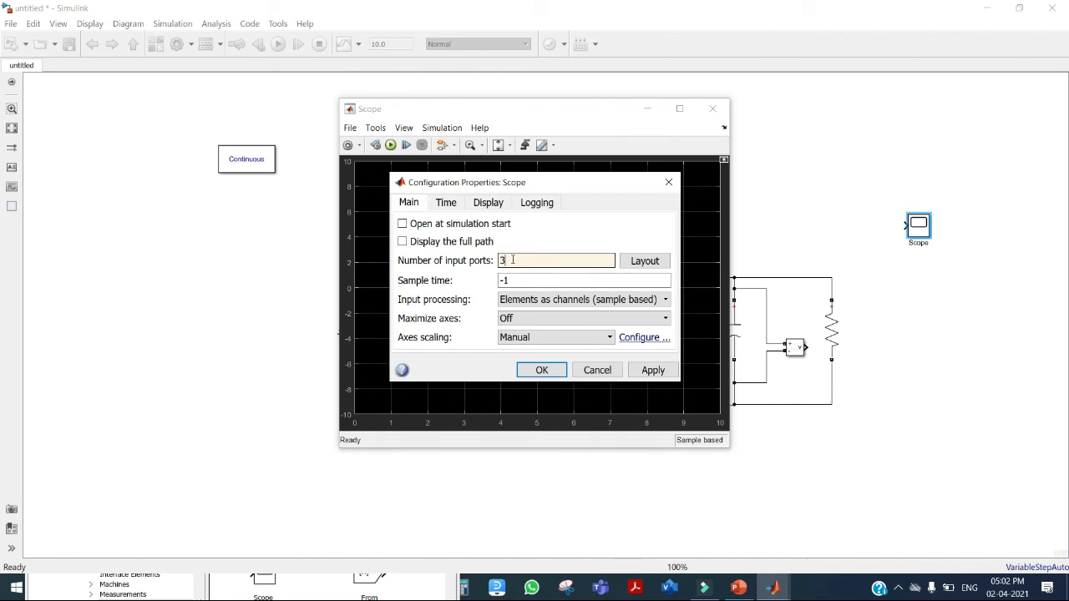
pyautogui.click(653, 370)
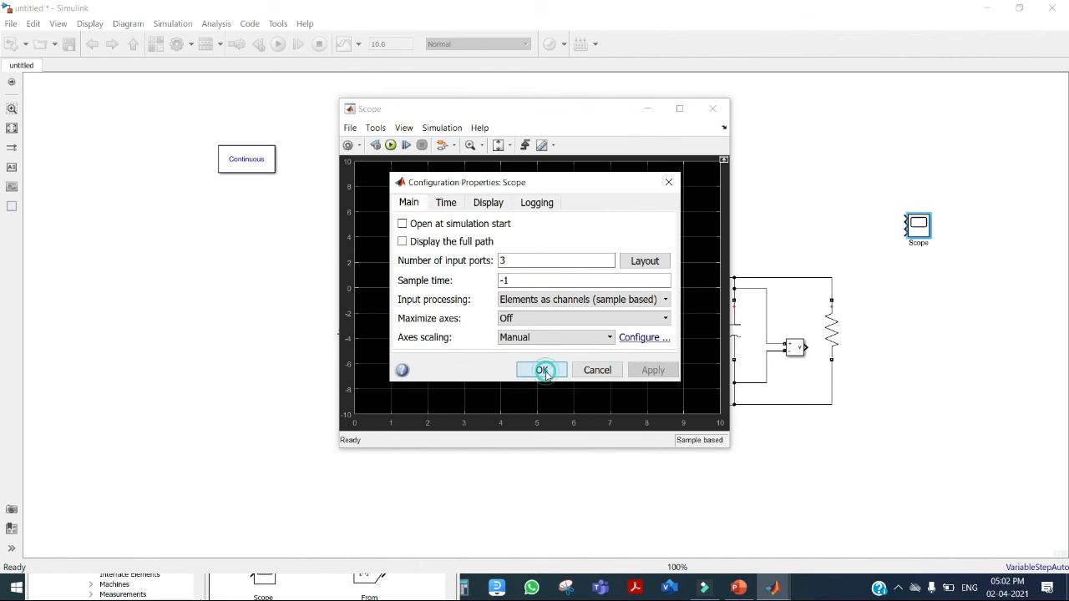
pyautogui.click(541, 370)
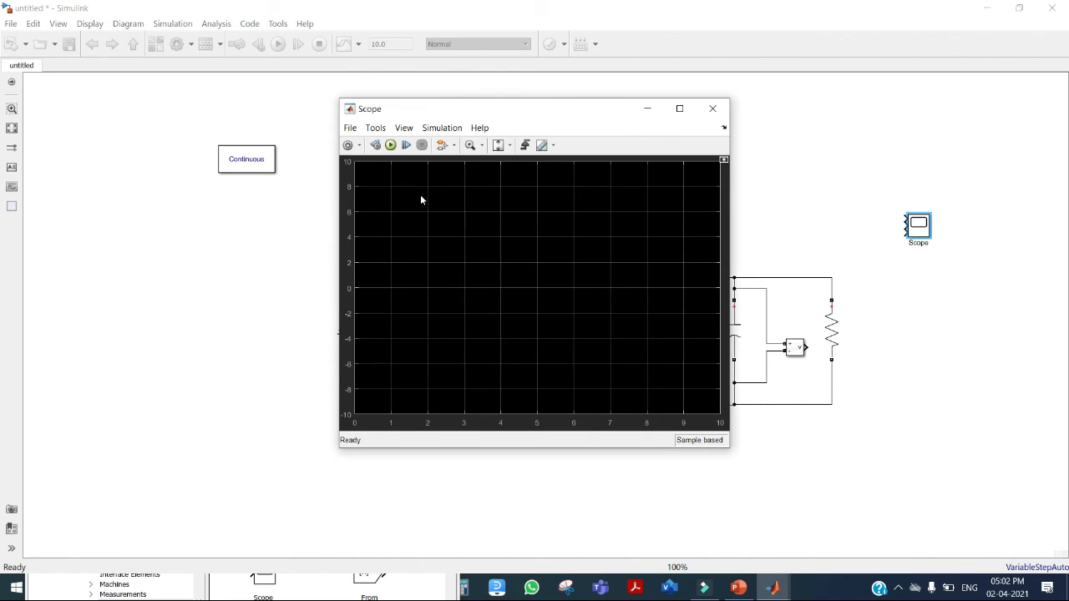
# Set the Scope layout to three displays stacked in one column and close the Scope window.
pyautogui.click(359, 146)
pyautogui.click(349, 195)
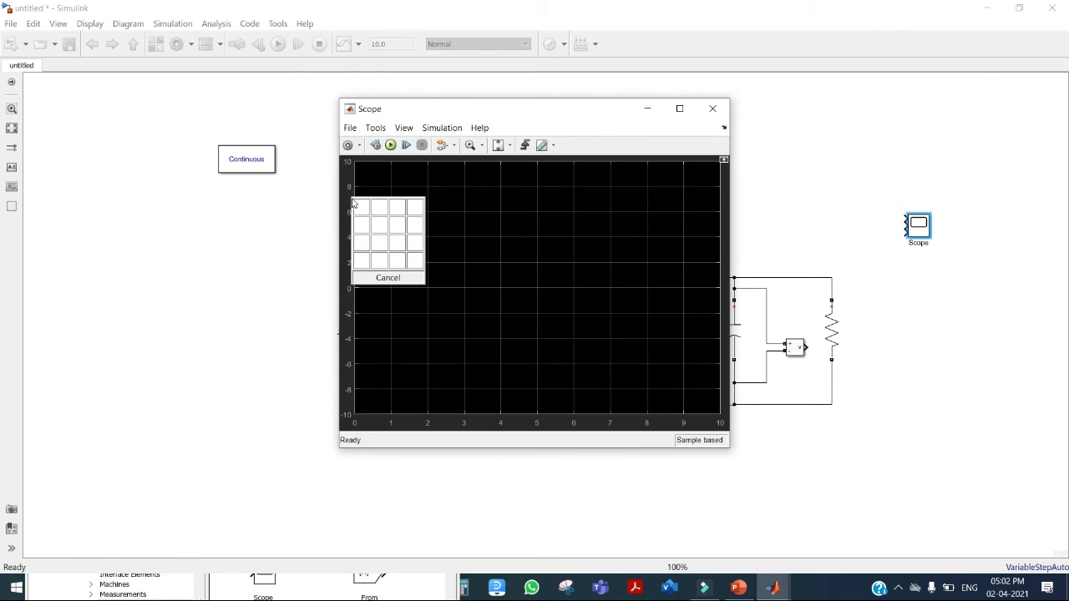
pyautogui.click(363, 244)
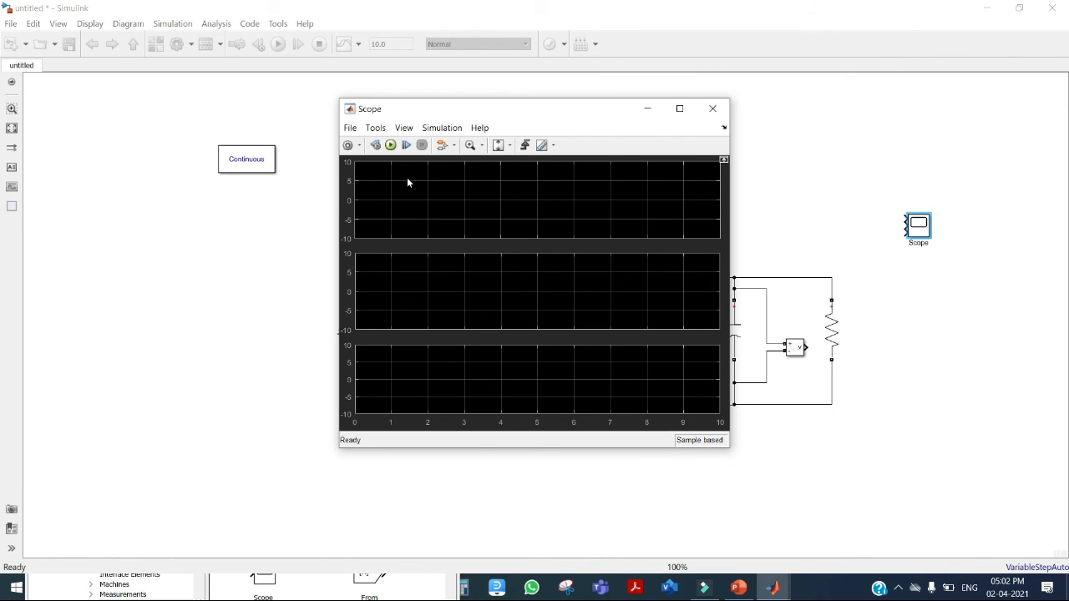
pyautogui.click(714, 109)
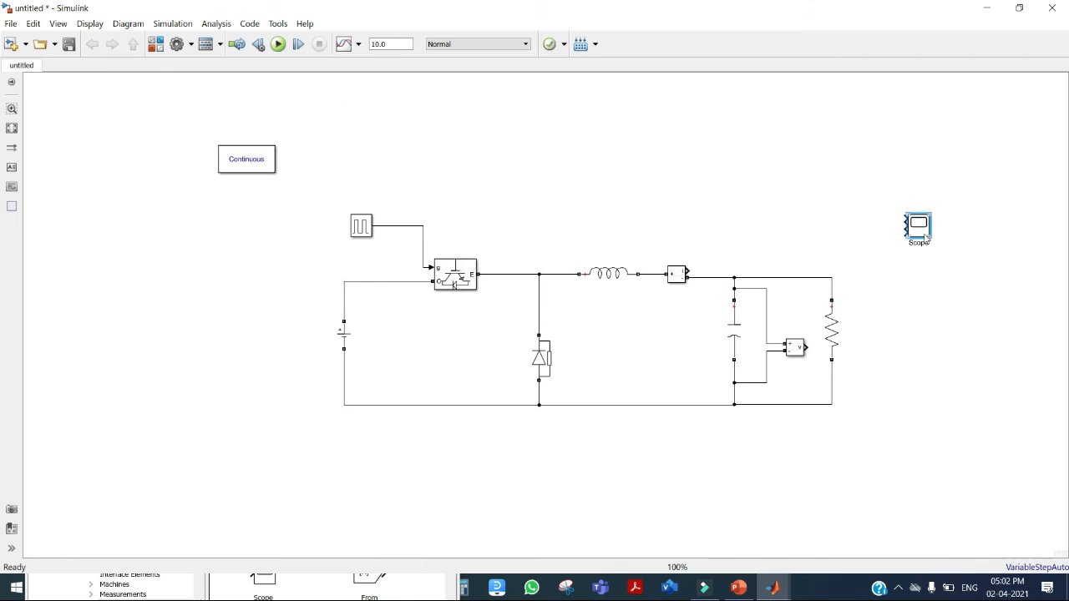
# Enlarge the Scope, wire the pulse, current and voltage signals to its three inputs in order, and reroute the current line near its source.
pyautogui.moveTo(930, 237)
pyautogui.mouseDown()
pyautogui.moveTo(932, 338)
pyautogui.moveTo(929, 313)
pyautogui.moveTo(609, 186)
pyautogui.moveTo(387, 217)
pyautogui.moveTo(424, 226)
pyautogui.mouseUp()
pyautogui.moveTo(922, 309)
pyautogui.mouseDown()
pyautogui.moveTo(927, 270)
pyautogui.moveTo(947, 239)
pyautogui.moveTo(690, 270)
pyautogui.mouseUp()
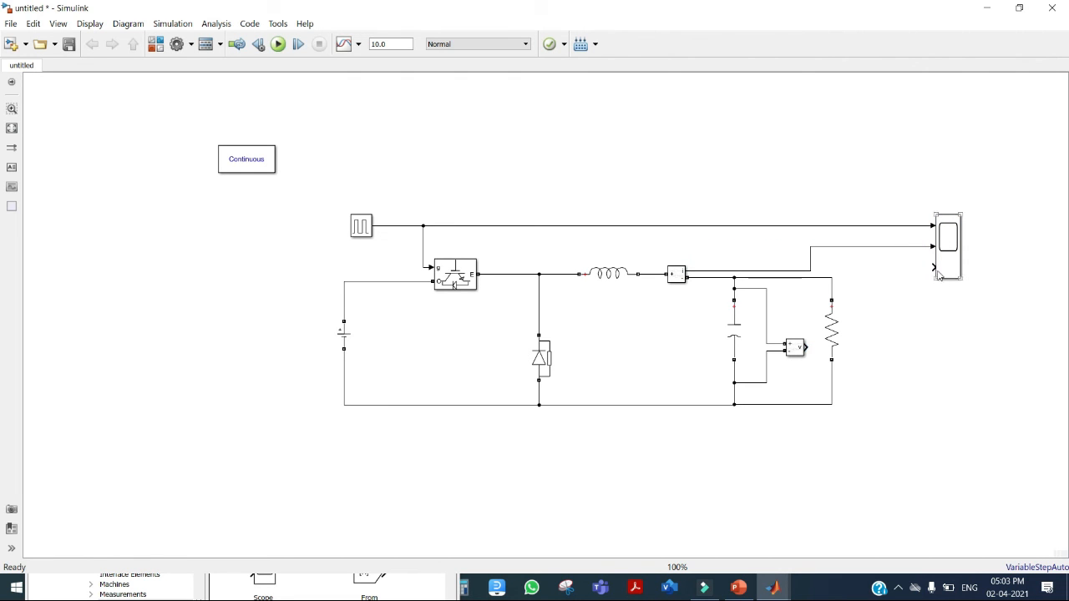
pyautogui.moveTo(933, 267)
pyautogui.mouseDown()
pyautogui.moveTo(899, 370)
pyautogui.moveTo(780, 368)
pyautogui.moveTo(810, 329)
pyautogui.mouseUp()
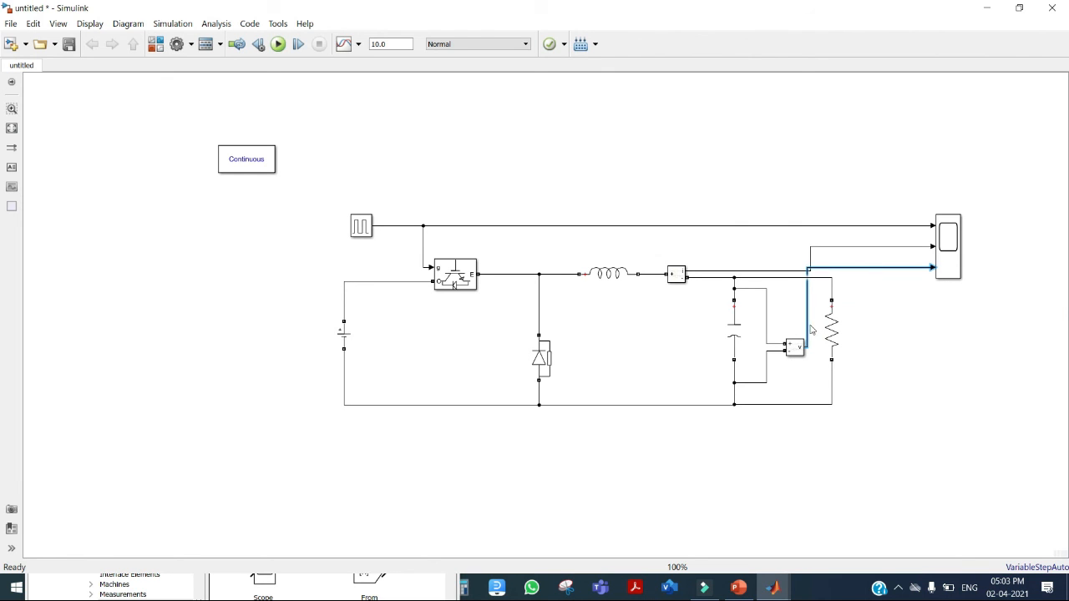
pyautogui.moveTo(810, 256); pyautogui.dragTo(718, 259)
# Set the simulation stop time to 1.
pyautogui.click(996, 344)
pyautogui.doubleClick(390, 44)
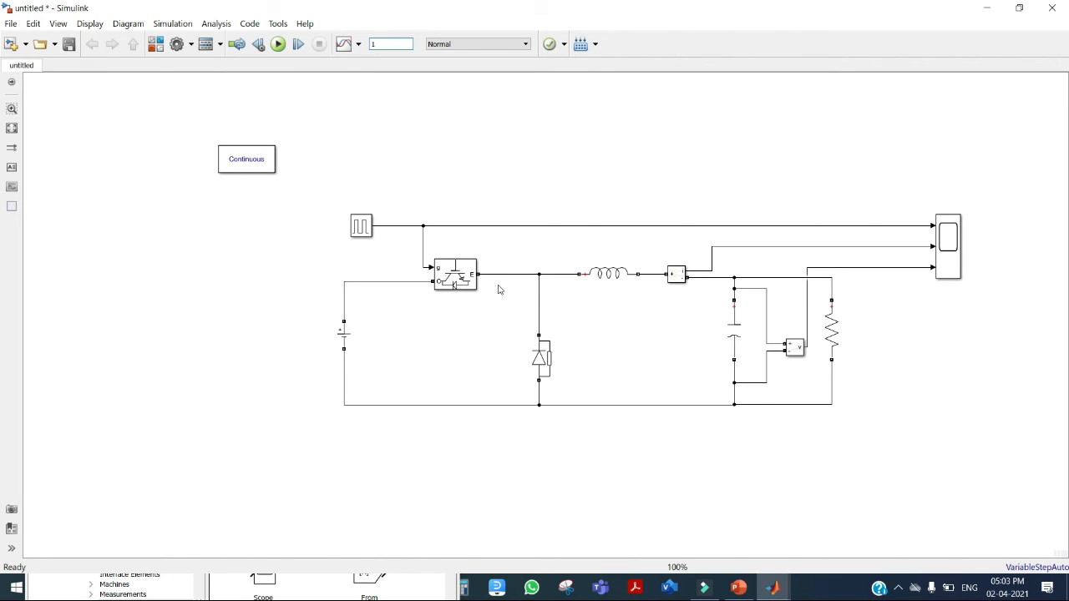
# Switch to the prepared buck model and examine the Mean and Display blocks connected to the current and voltage signals.
pyautogui.click(774, 587)
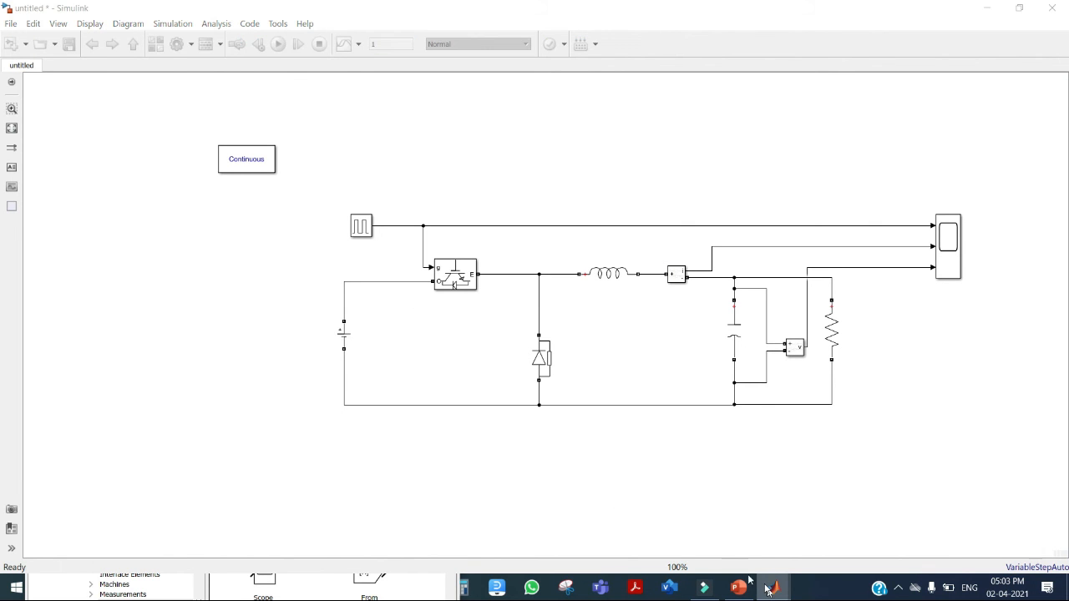
pyautogui.click(740, 535)
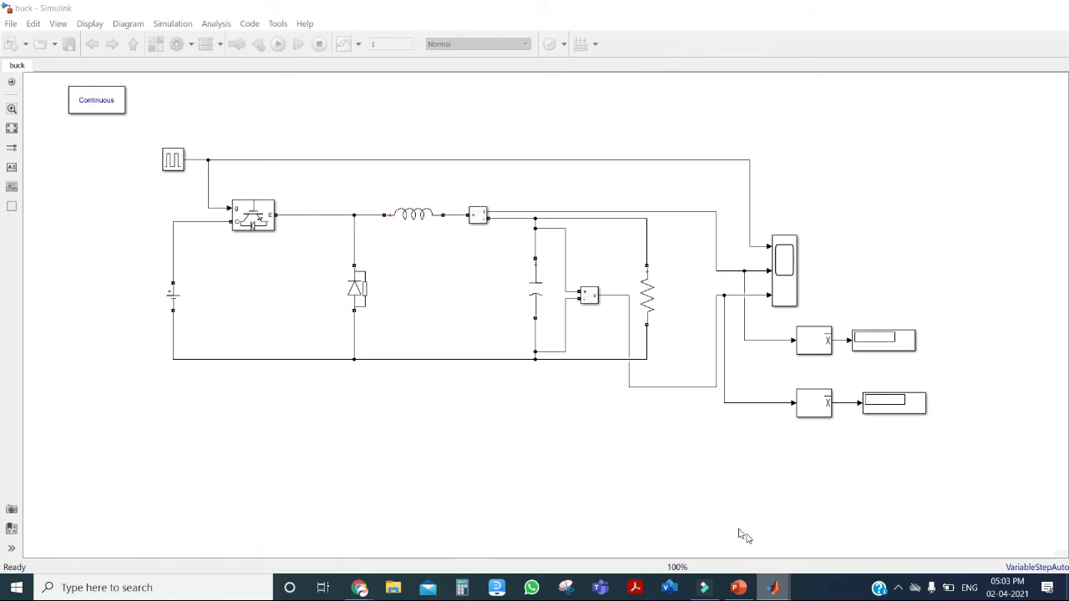
pyautogui.click(816, 338)
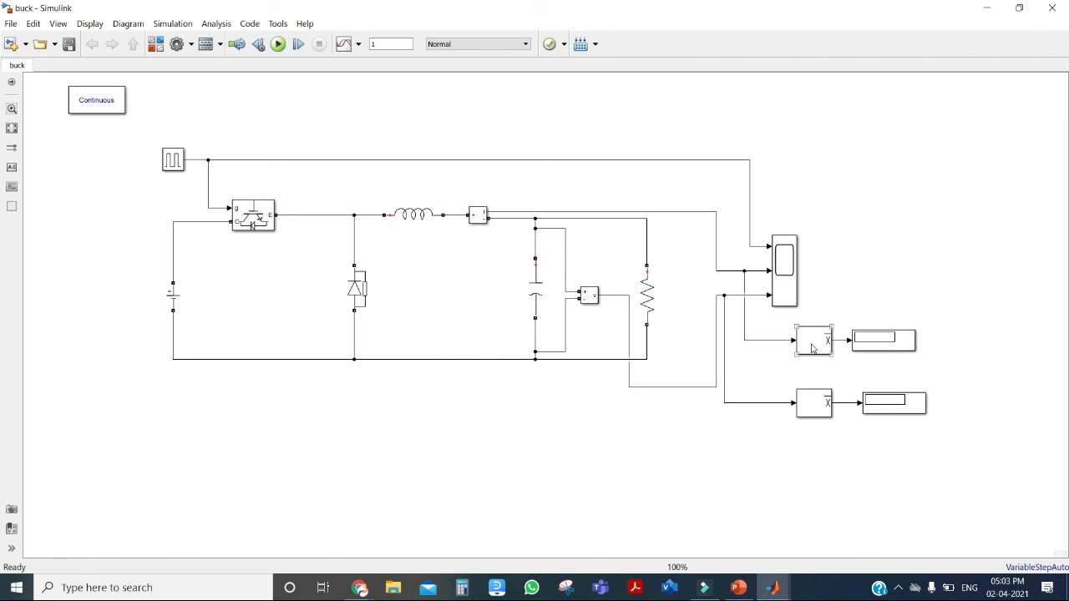
pyautogui.click(751, 281)
pyautogui.click(878, 349)
# Run the buck model, maximize the Scope, fit the waveforms and zoom the time axis to a few switching cycles.
pyautogui.click(278, 46)
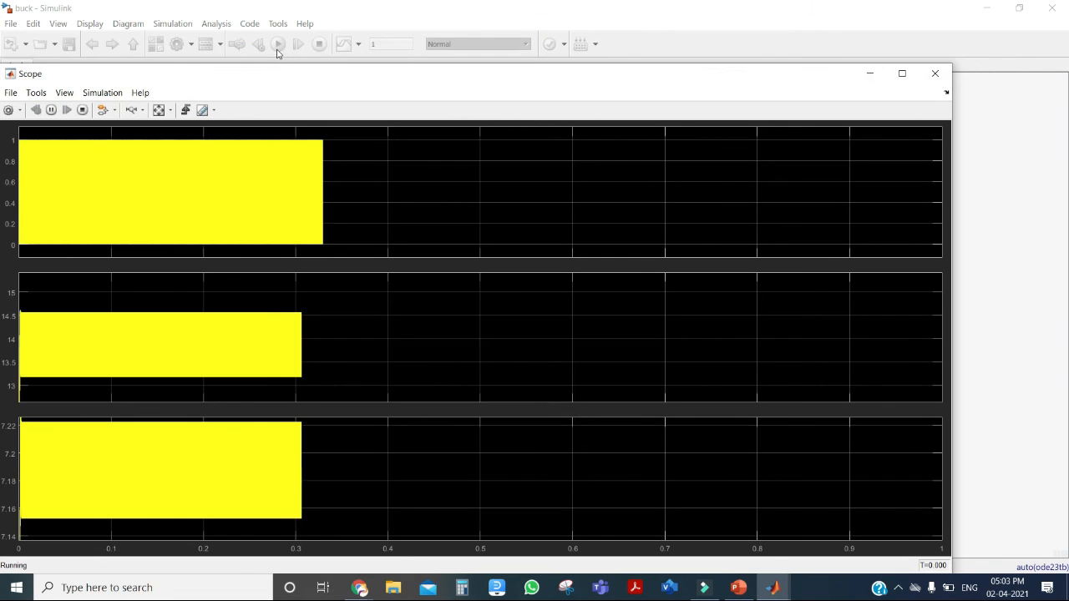
pyautogui.click(902, 74)
pyautogui.click(158, 42)
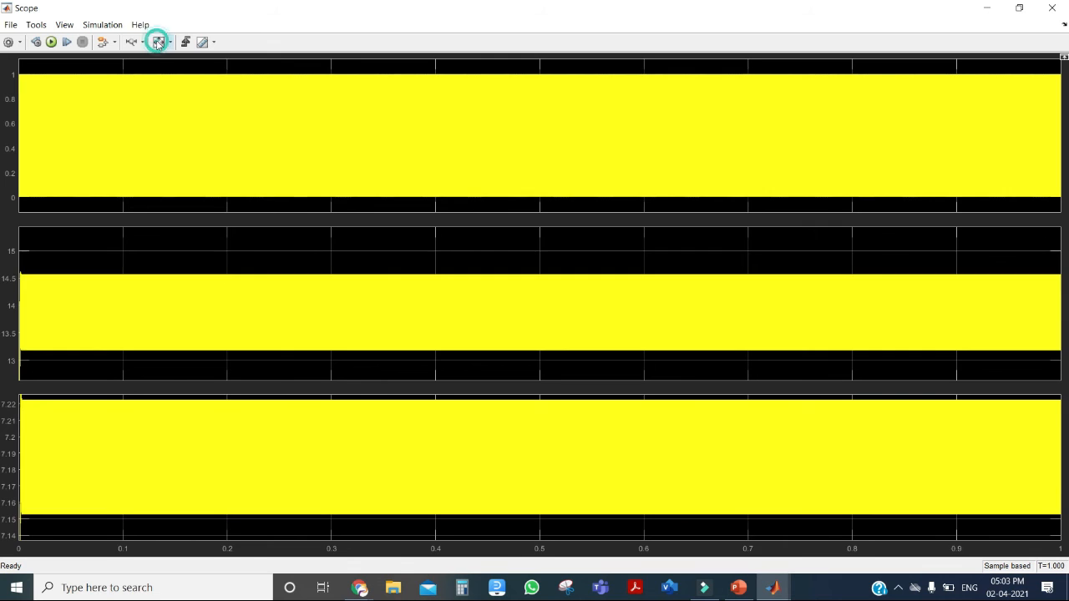
pyautogui.click(131, 42)
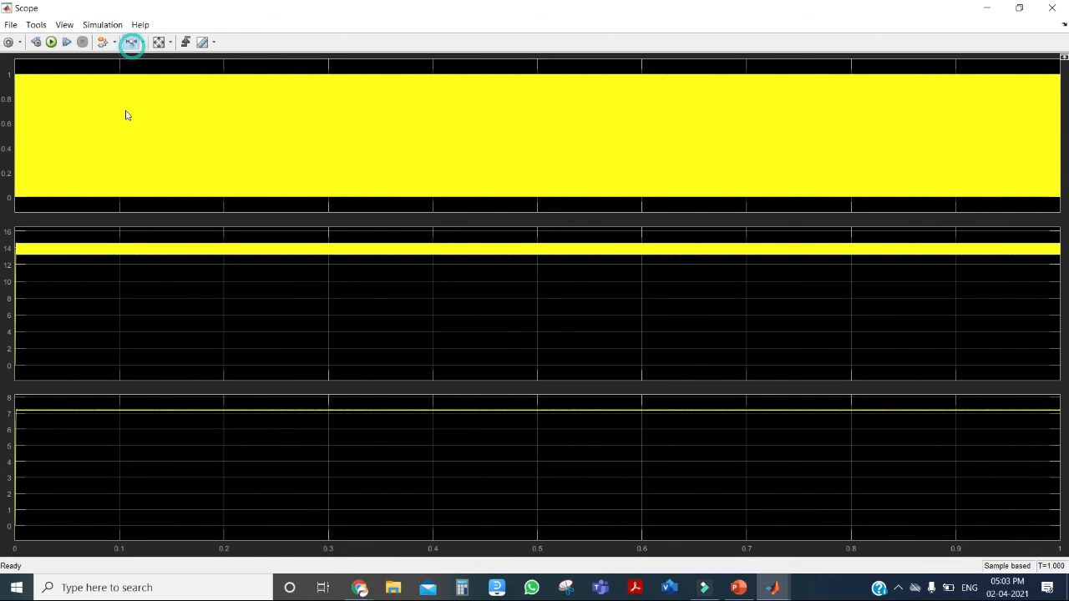
pyautogui.moveTo(121, 116); pyautogui.dragTo(72, 141)
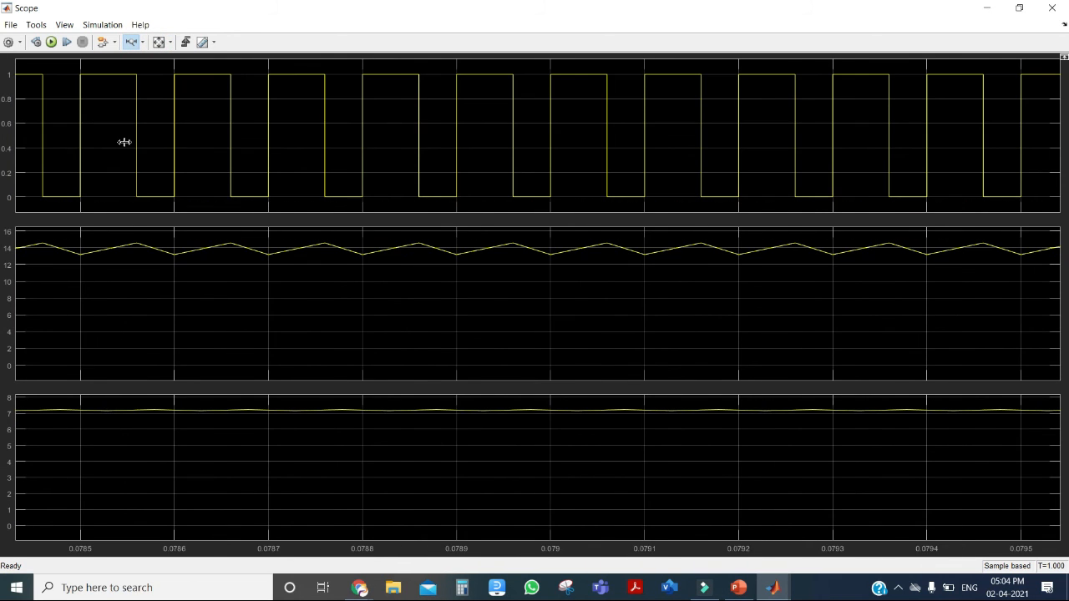
# Zoom the vertical axes of the inductor current and output voltage plots to examine their ripple.
pyautogui.click(142, 42)
pyautogui.moveTo(127, 263); pyautogui.dragTo(130, 236)
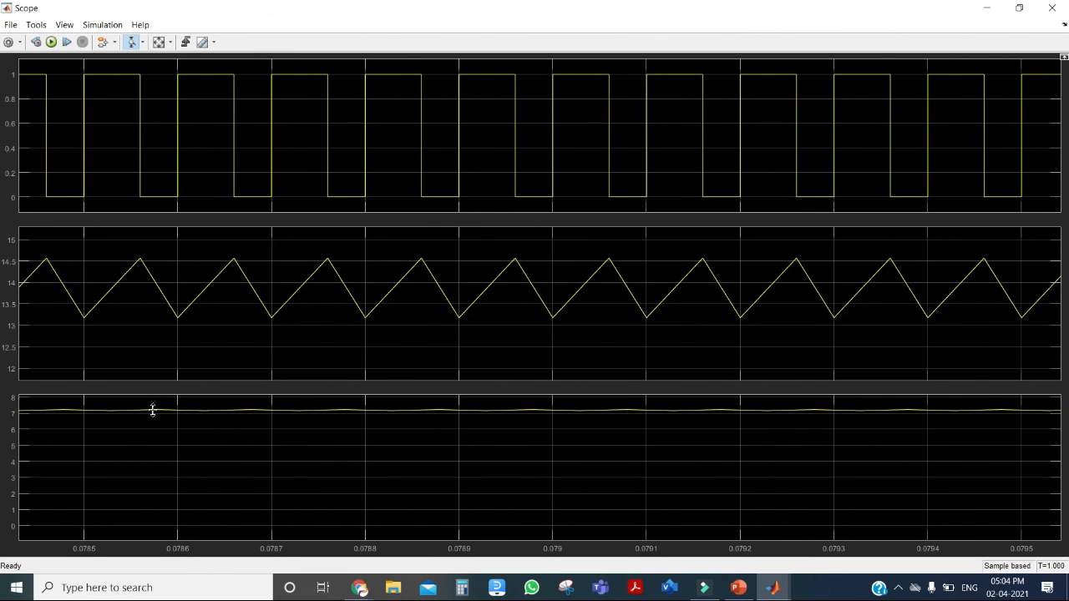
pyautogui.moveTo(152, 428); pyautogui.dragTo(152, 397)
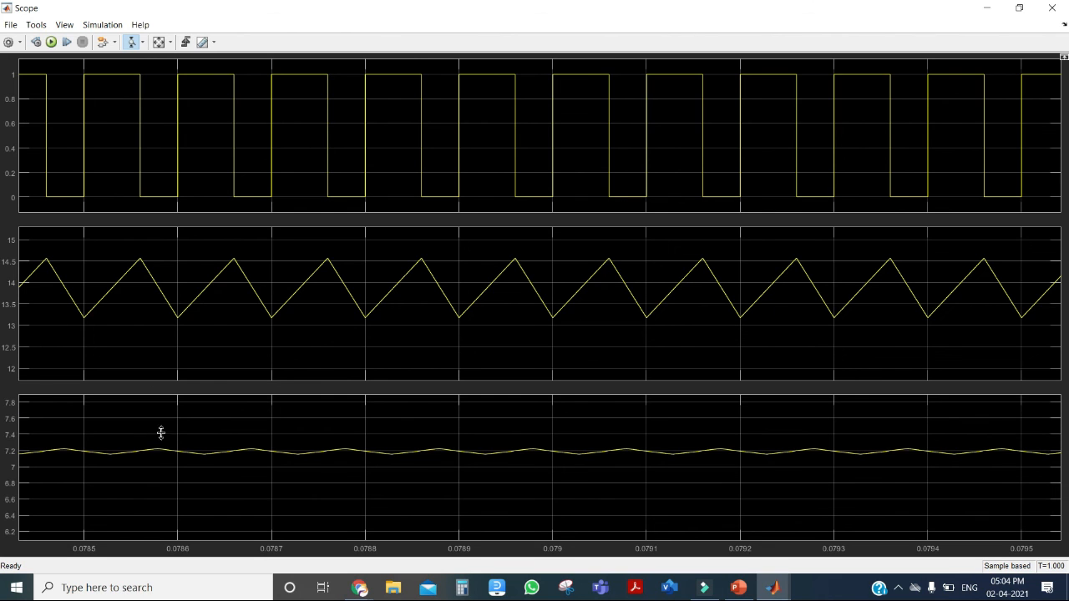
pyautogui.moveTo(150, 473); pyautogui.dragTo(151, 437)
pyautogui.moveTo(152, 484); pyautogui.dragTo(159, 430)
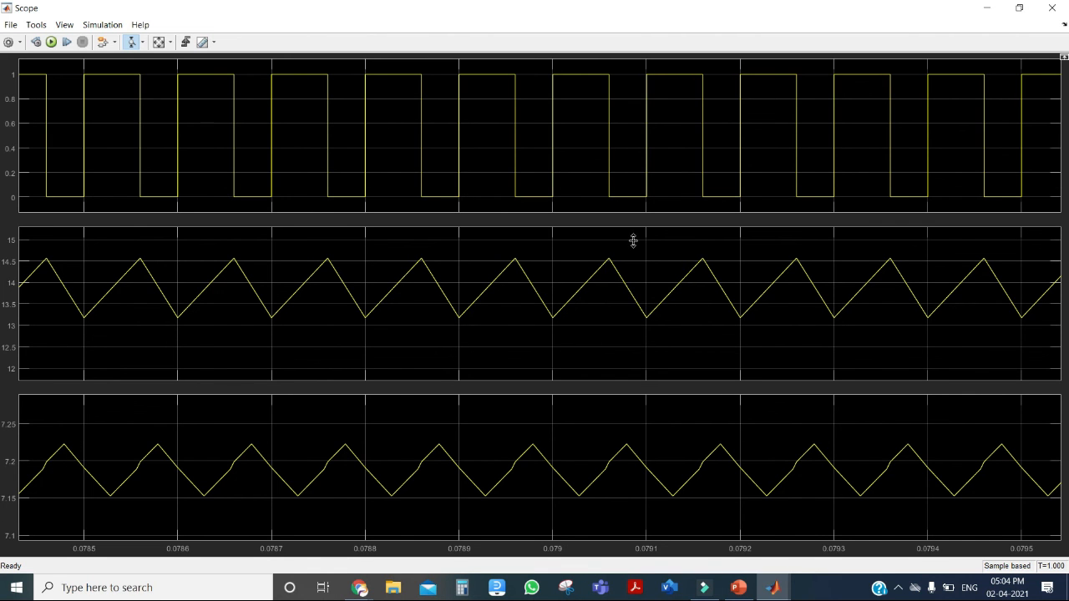
# Close the Scope and read the mean current and mean voltage in the two Display blocks.
pyautogui.click(1051, 8)
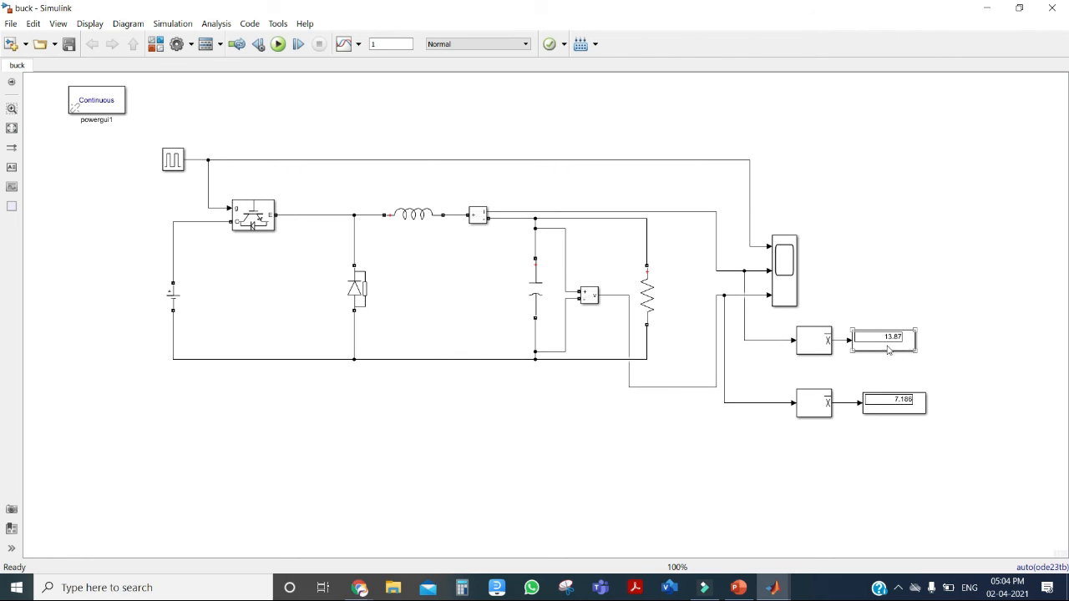
pyautogui.click(899, 409)
pyautogui.click(801, 442)
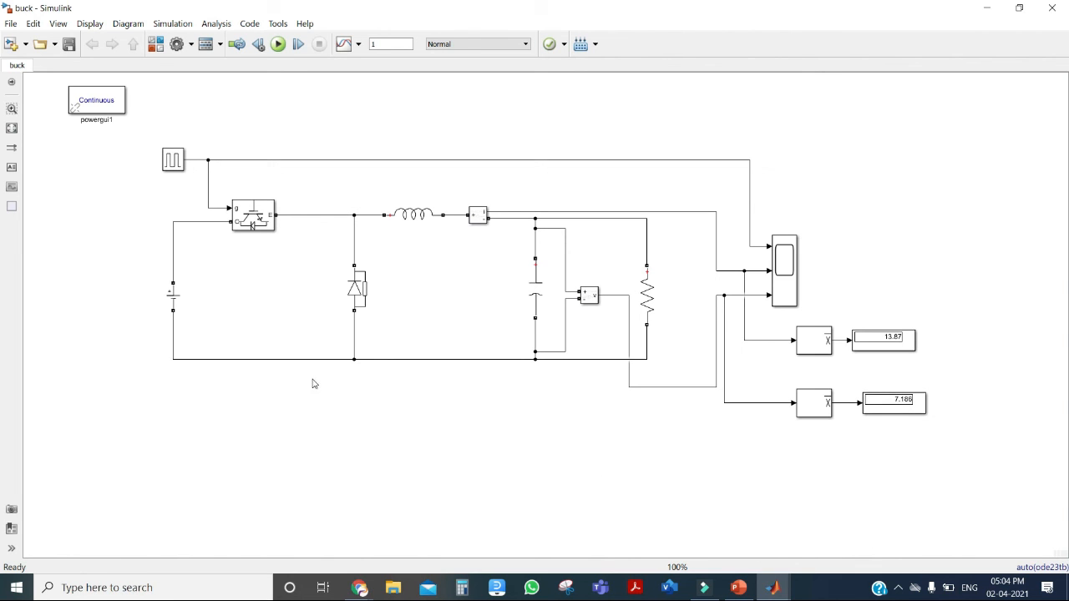